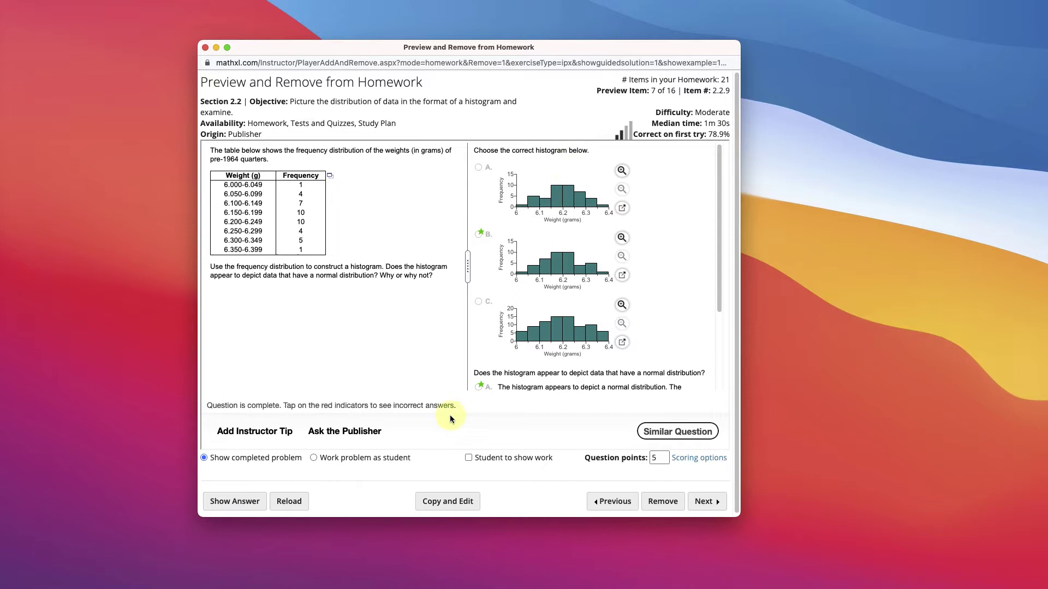
Step: Open the MathXL weight frequency table in StatCrunch and move the homework window left
{"action": "left_click", "coordinate": [331, 179]}
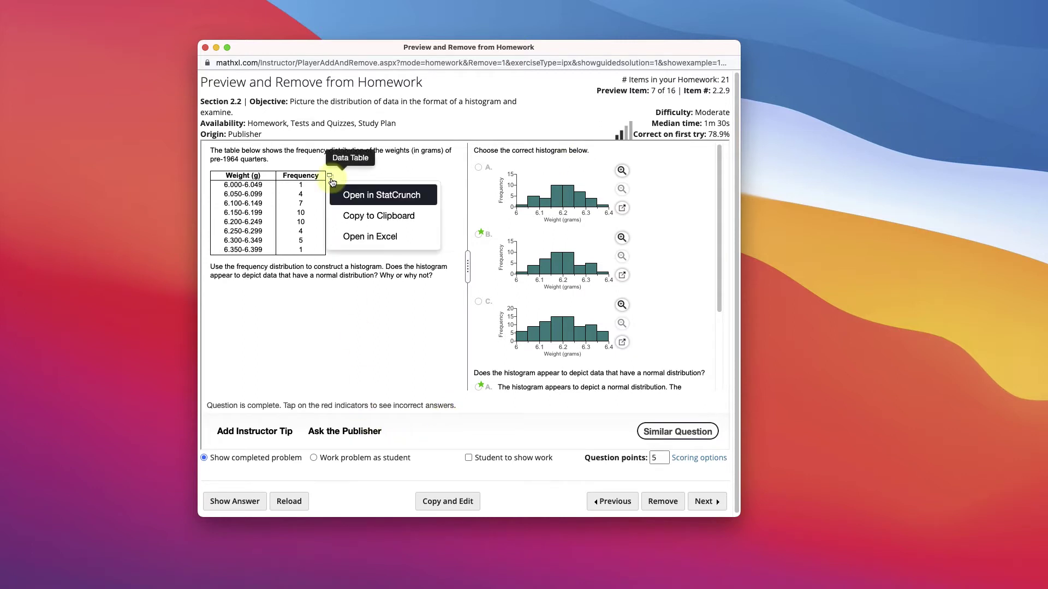
{"action": "left_click", "coordinate": [380, 196]}
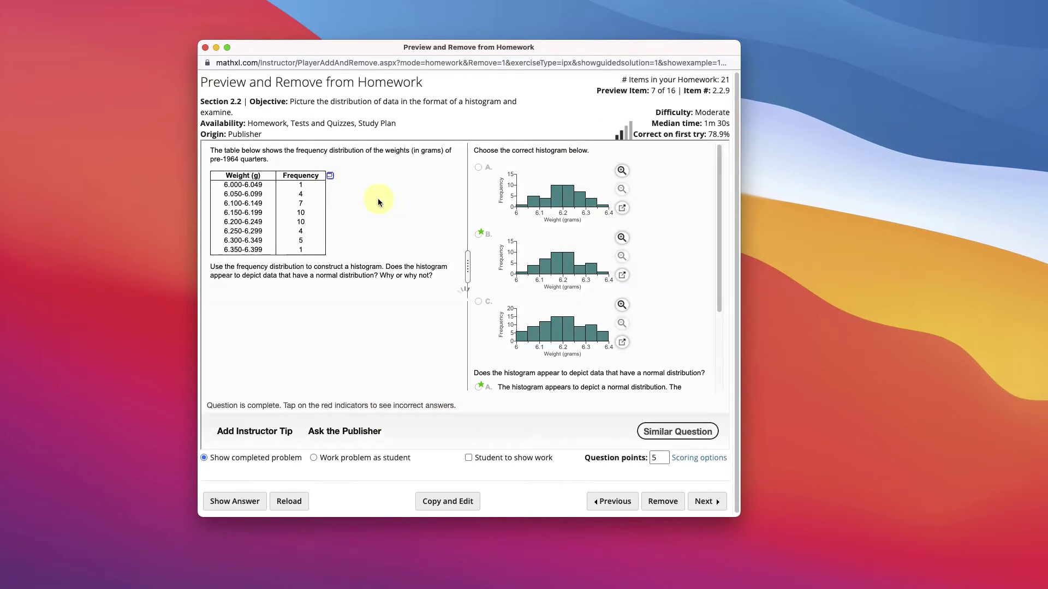
{"action": "left_click_drag", "start_coordinate": [469, 47], "coordinate": [303, 44]}
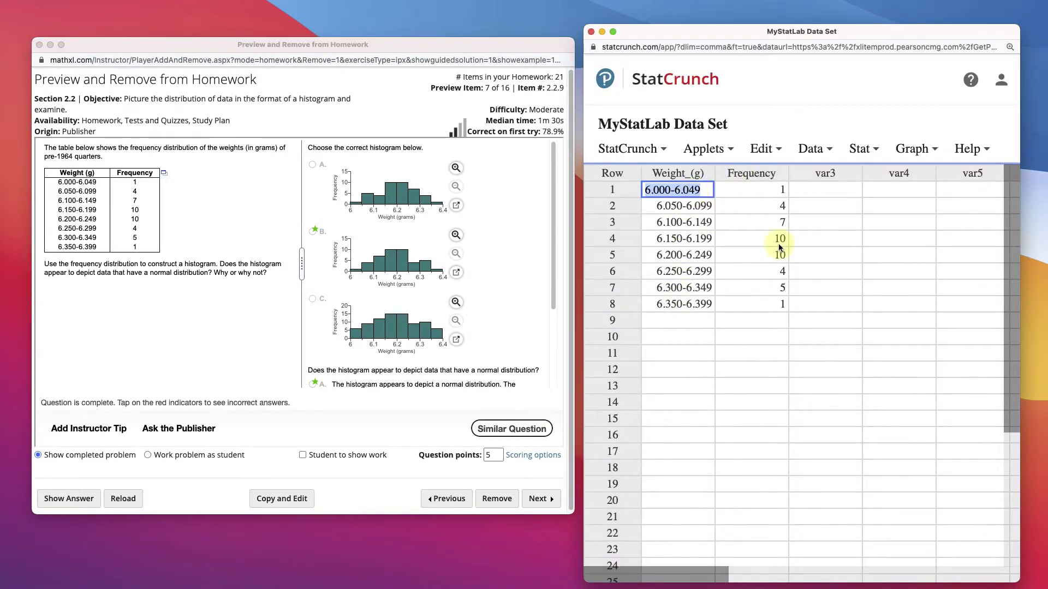
Step: Start a Bar Plot With Summary using Weight_(g) as categories and Frequency as counts
{"action": "left_click", "coordinate": [827, 150]}
{"action": "left_click", "coordinate": [908, 149]}
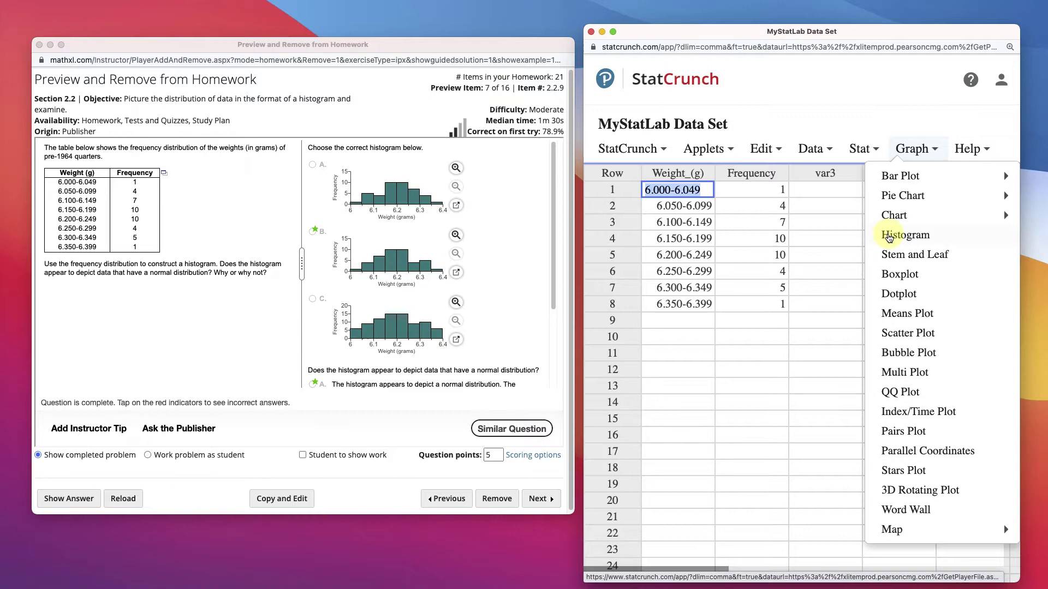
{"action": "mouse_move", "coordinate": [897, 176]}
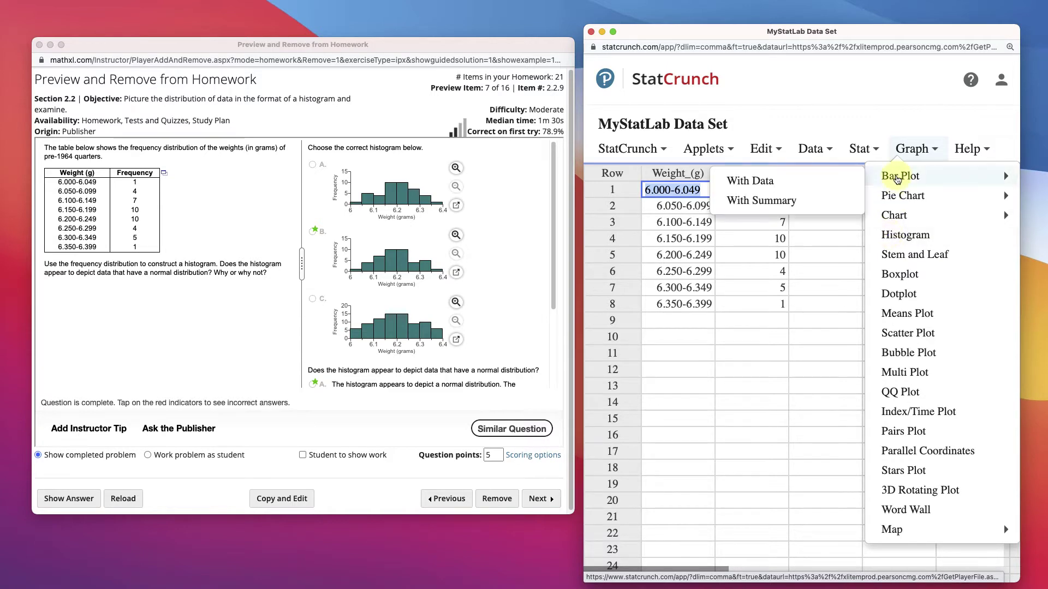
{"action": "left_click", "coordinate": [787, 200]}
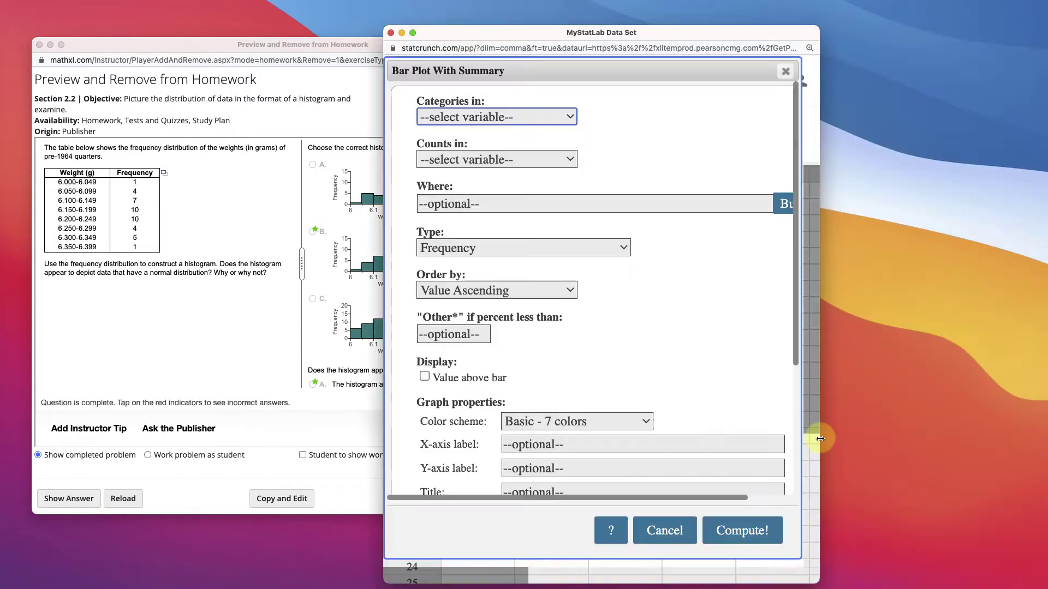
{"action": "left_click_drag", "start_coordinate": [658, 73], "coordinate": [880, 88]}
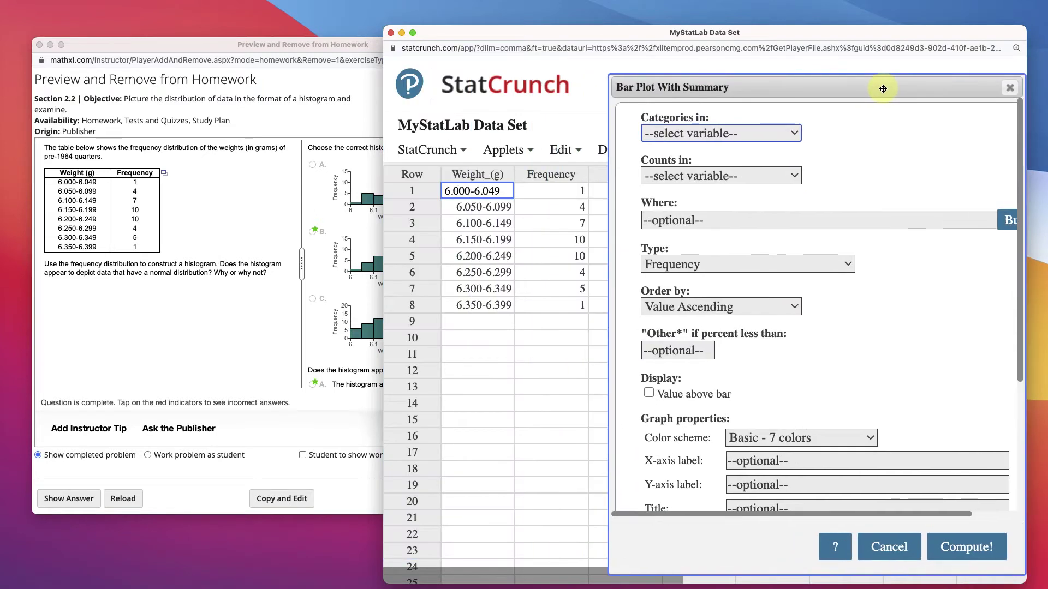
{"action": "left_click", "coordinate": [685, 135]}
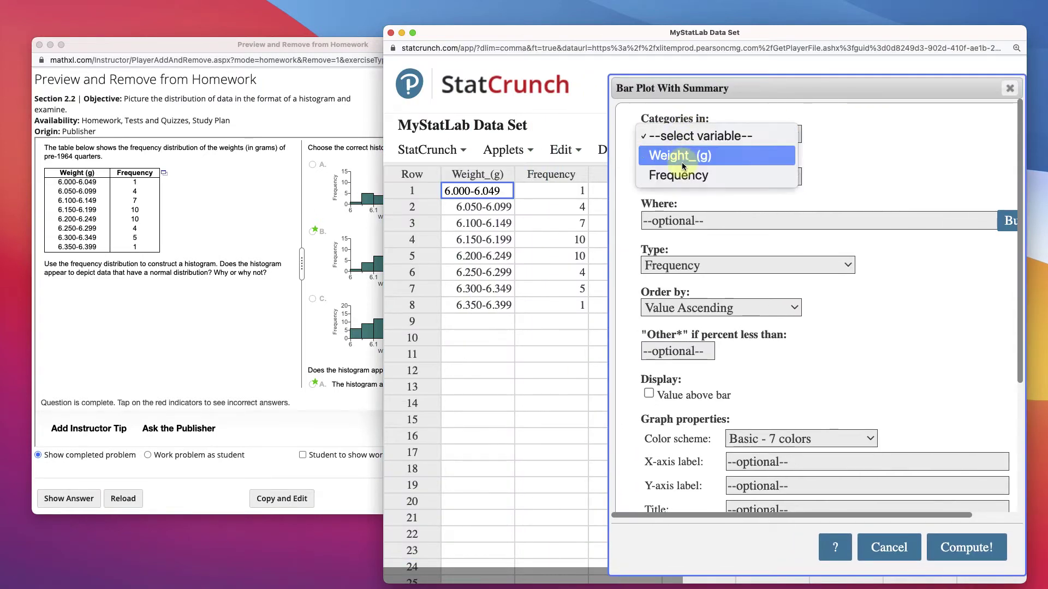
{"action": "left_click", "coordinate": [694, 156]}
{"action": "left_click", "coordinate": [735, 177]}
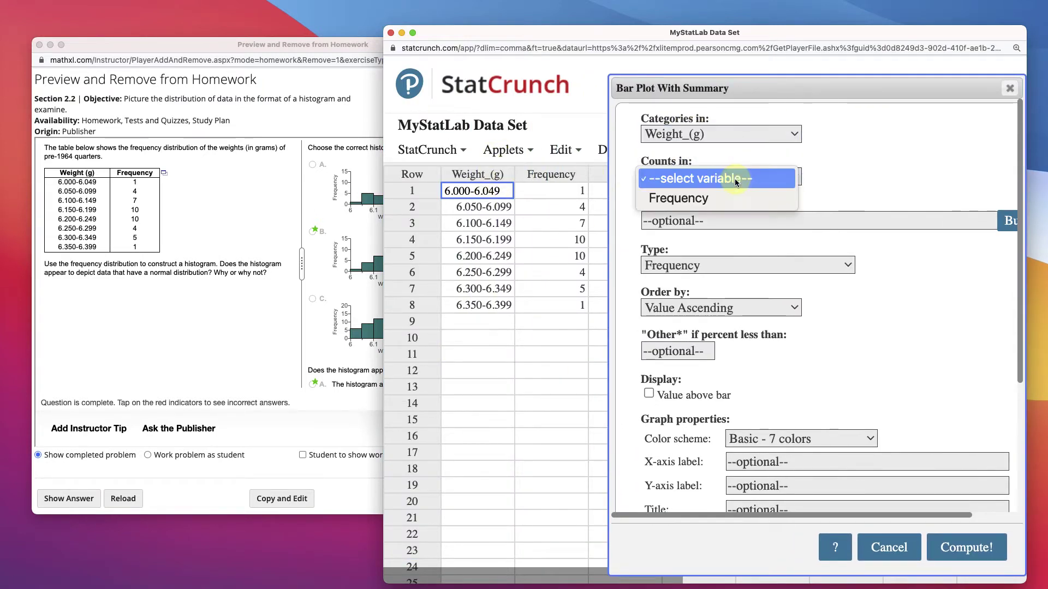
{"action": "left_click", "coordinate": [735, 198]}
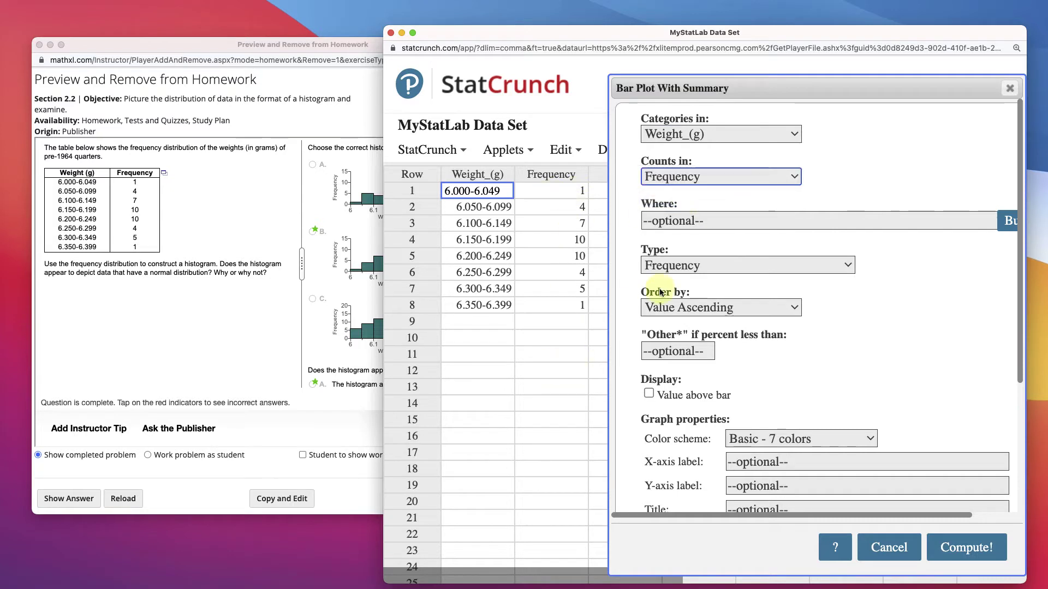
Step: Keep Frequency as the bar measure, order bars by Worksheet, and show values above bars
{"action": "left_click_drag", "start_coordinate": [458, 32], "coordinate": [499, 28]}
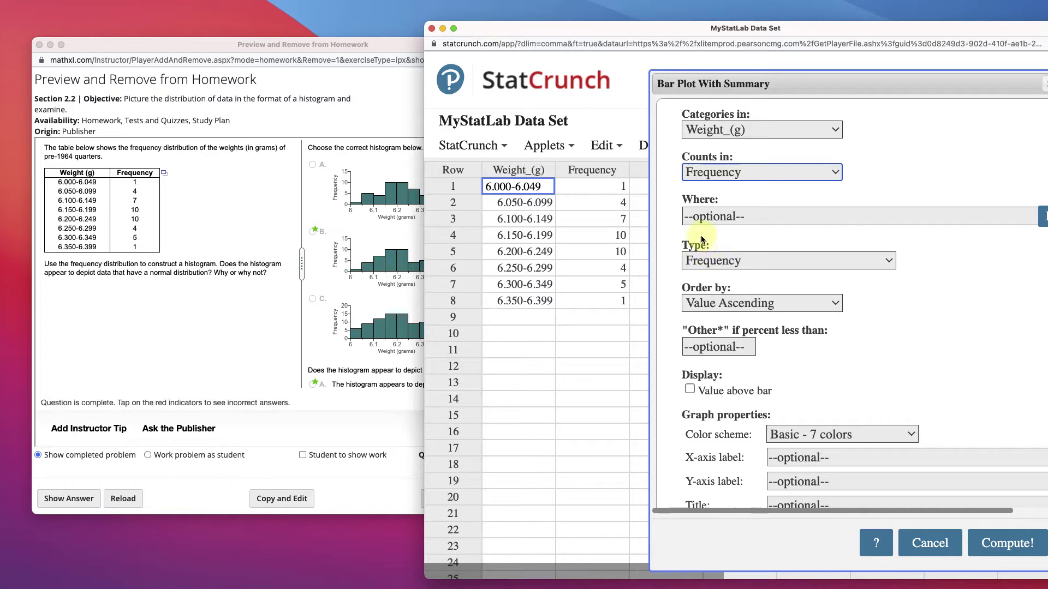
{"action": "left_click", "coordinate": [401, 232]}
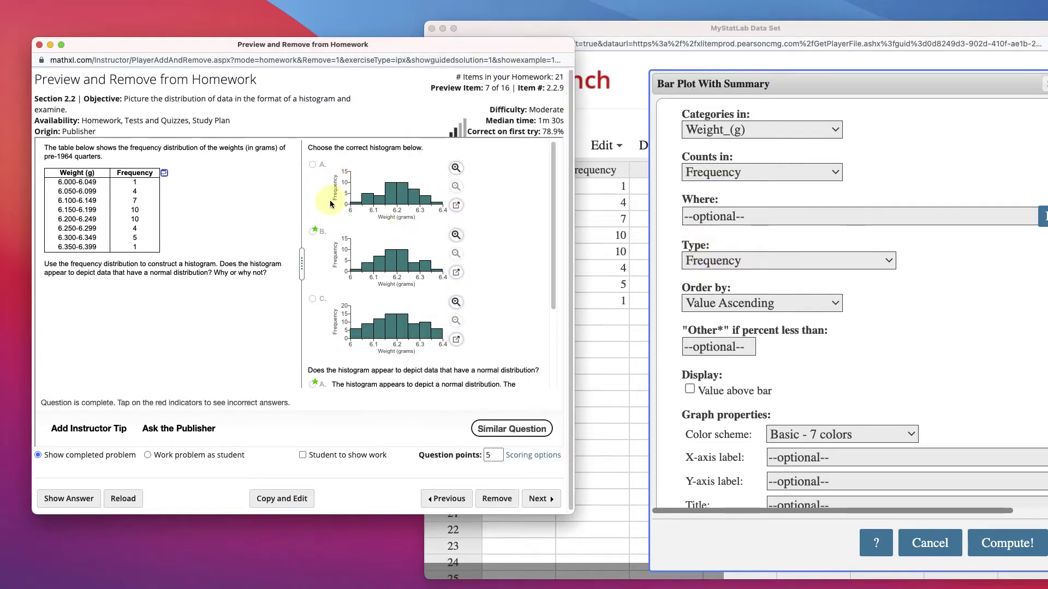
{"action": "left_click", "coordinate": [801, 268]}
{"action": "left_click", "coordinate": [798, 263]}
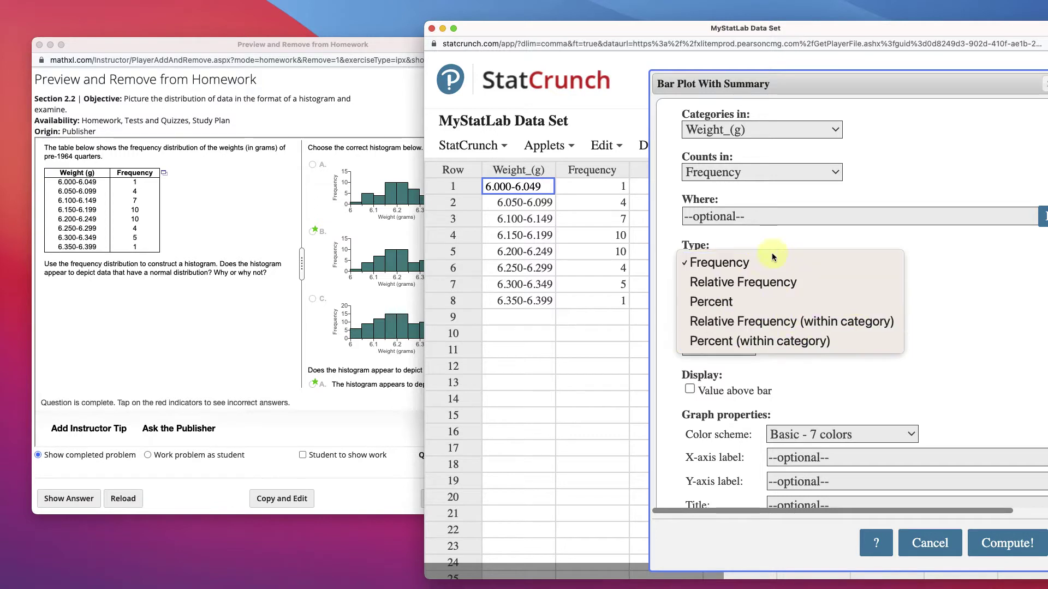
{"action": "left_click", "coordinate": [775, 239]}
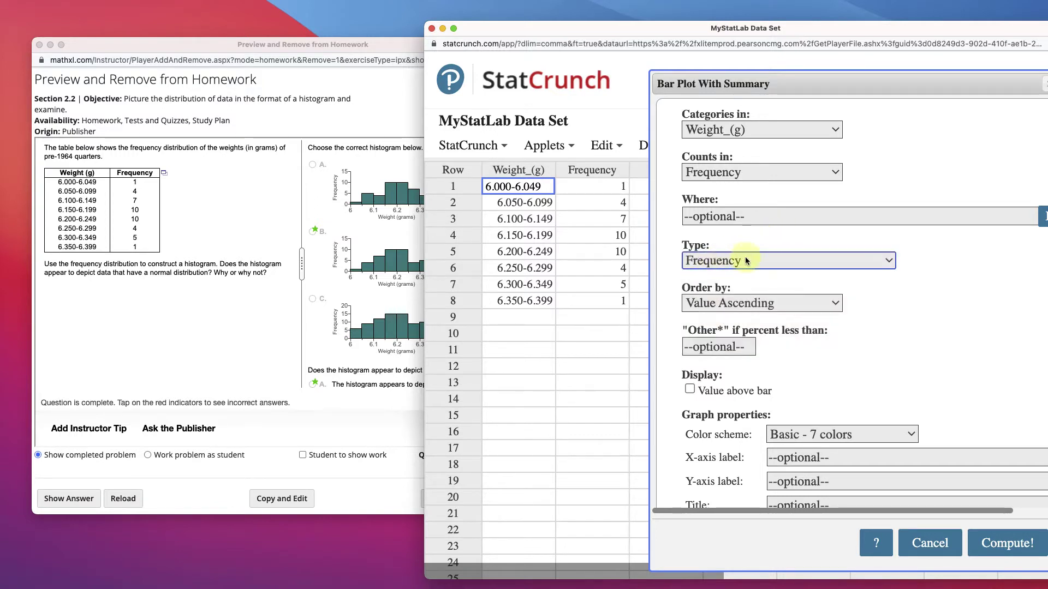
{"action": "left_click", "coordinate": [748, 308]}
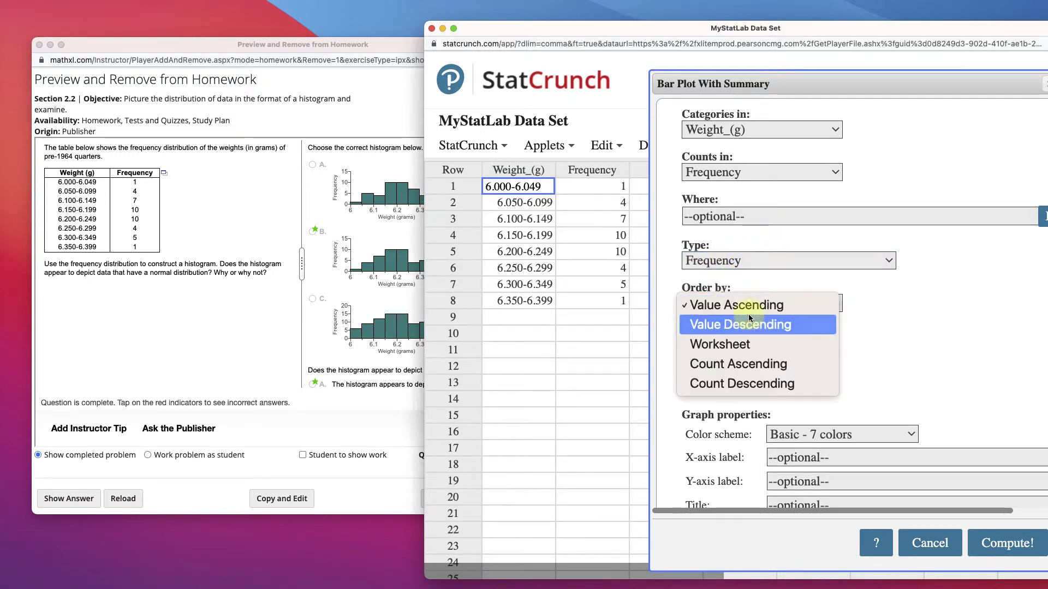
{"action": "left_click", "coordinate": [746, 350]}
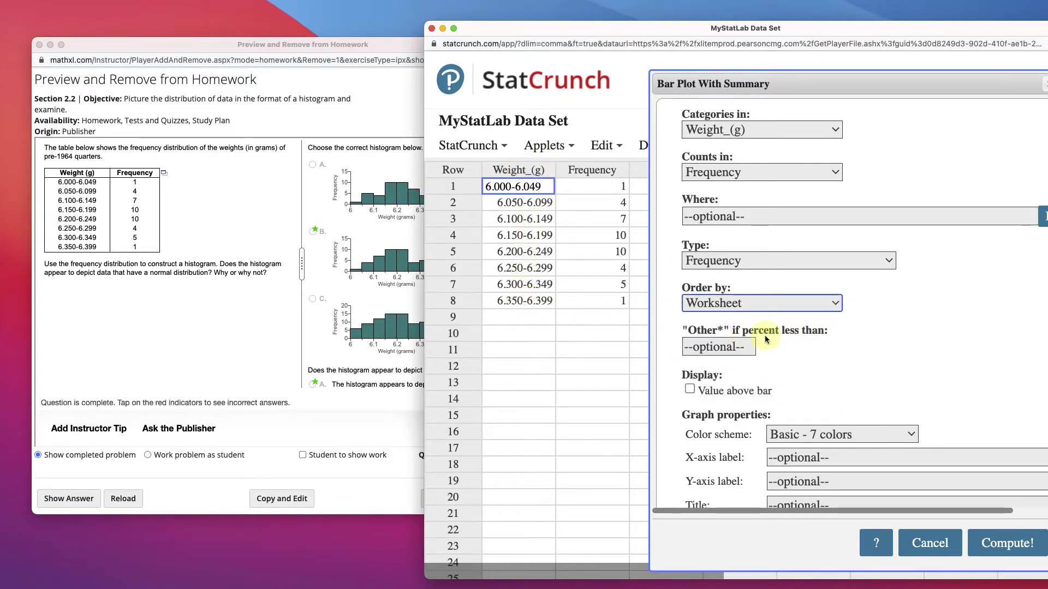
{"action": "left_click", "coordinate": [690, 389]}
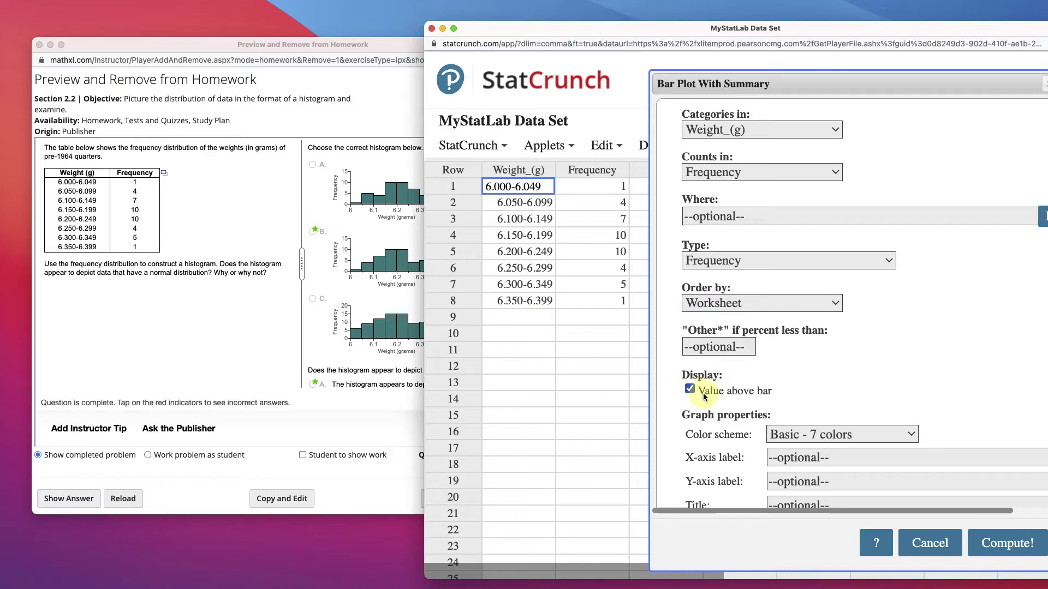
{"action": "scroll", "coordinate": [855, 315], "scroll_direction": "down", "scroll_amount": 5}
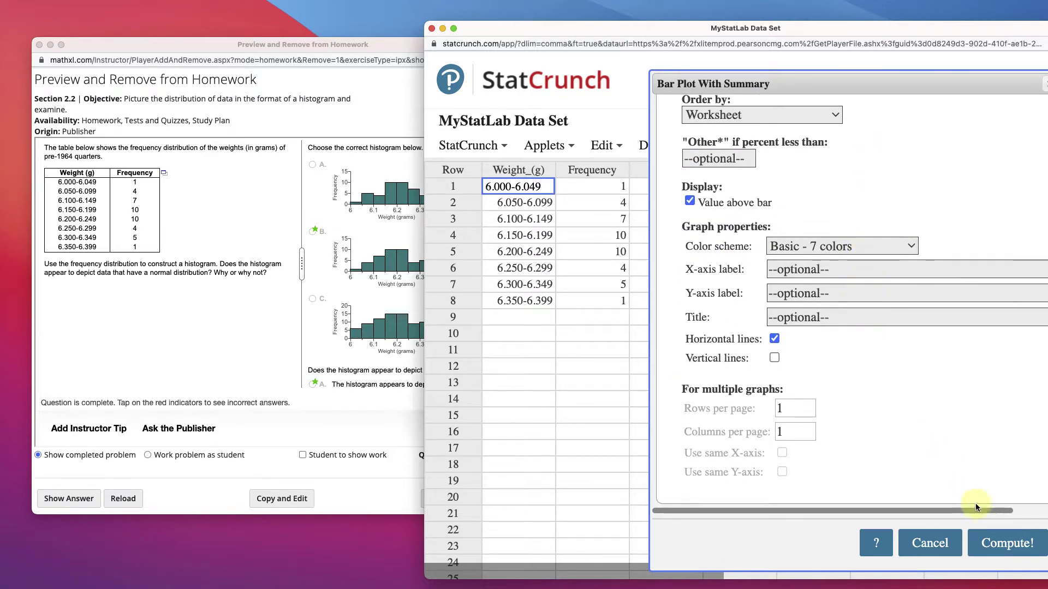
Step: Compute the weight bar chart (1, 4, 7, 10, 10, 4, 5, 1) and enlarge its window
{"action": "left_click", "coordinate": [1005, 543]}
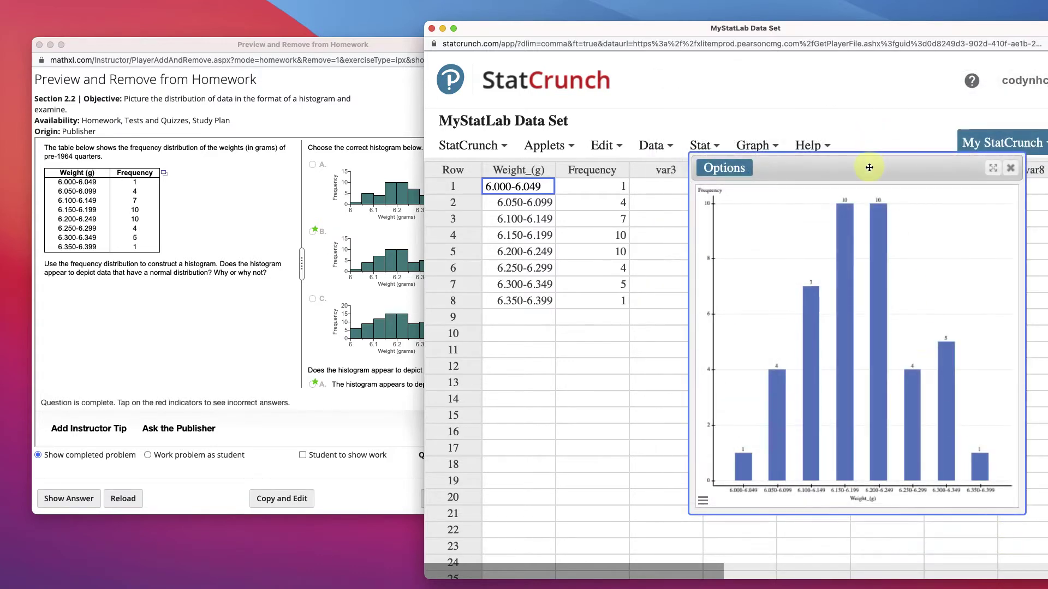
{"action": "left_click_drag", "start_coordinate": [870, 167], "coordinate": [828, 164]}
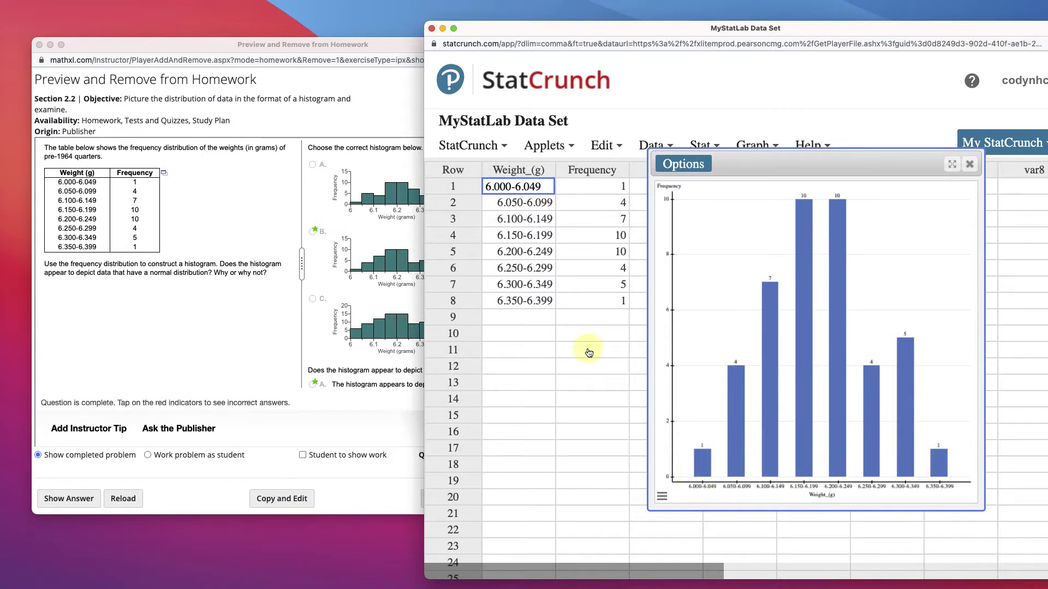
{"action": "left_click_drag", "start_coordinate": [536, 28], "coordinate": [599, 25]}
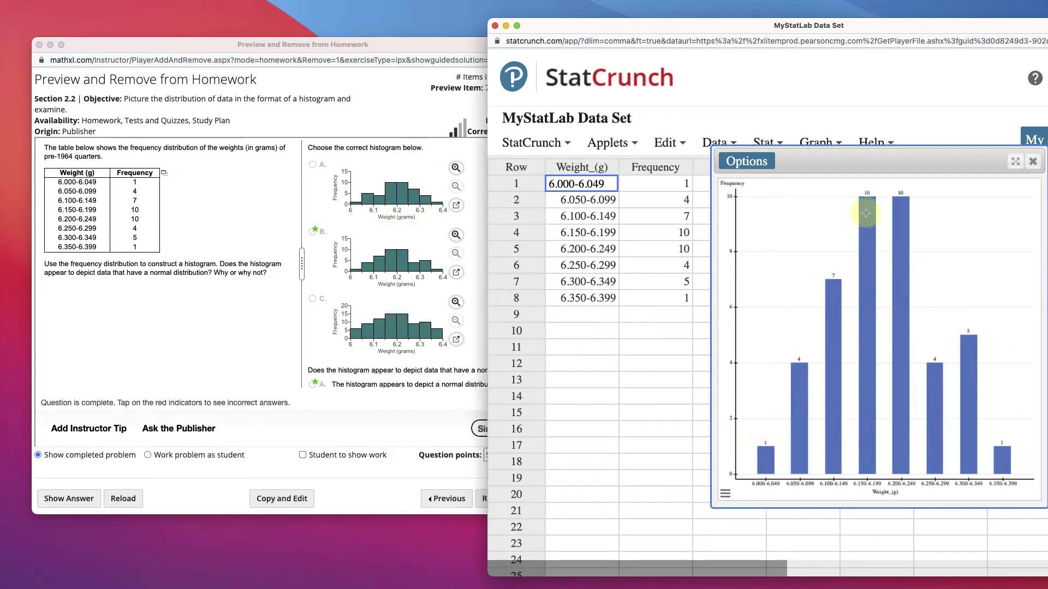
{"action": "left_click_drag", "start_coordinate": [711, 508], "coordinate": [646, 576]}
{"action": "left_click_drag", "start_coordinate": [762, 182], "coordinate": [811, 162]}
{"action": "right_click", "coordinate": [811, 118]}
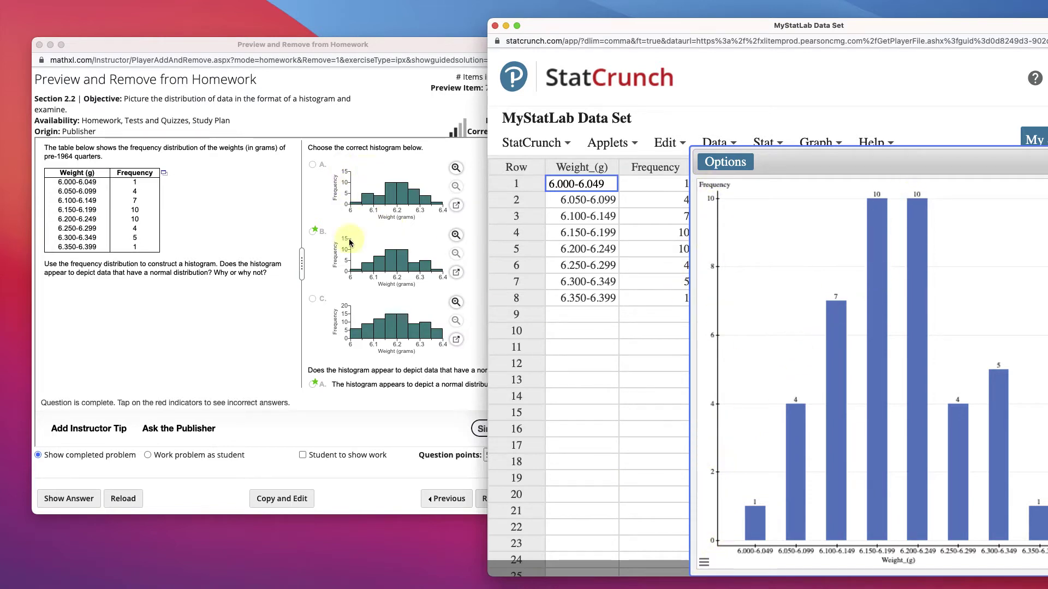
Step: Change the bar chart's Y-axis maximum from 10 to 15
{"action": "left_click", "coordinate": [704, 562]}
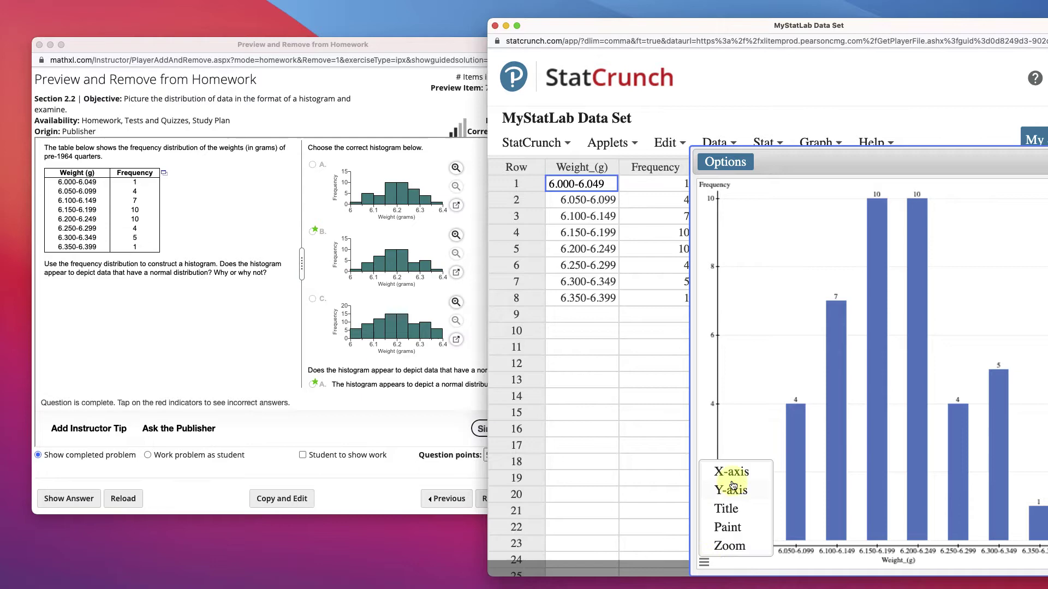
{"action": "left_click", "coordinate": [732, 489]}
{"action": "double_click", "coordinate": [697, 213]}
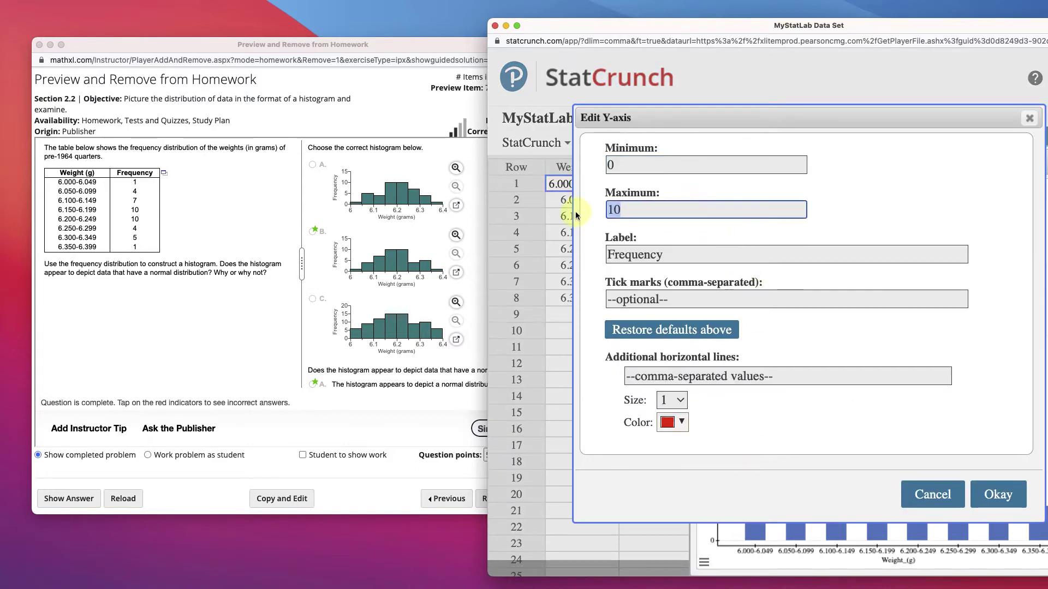
{"action": "left_click", "coordinate": [996, 494]}
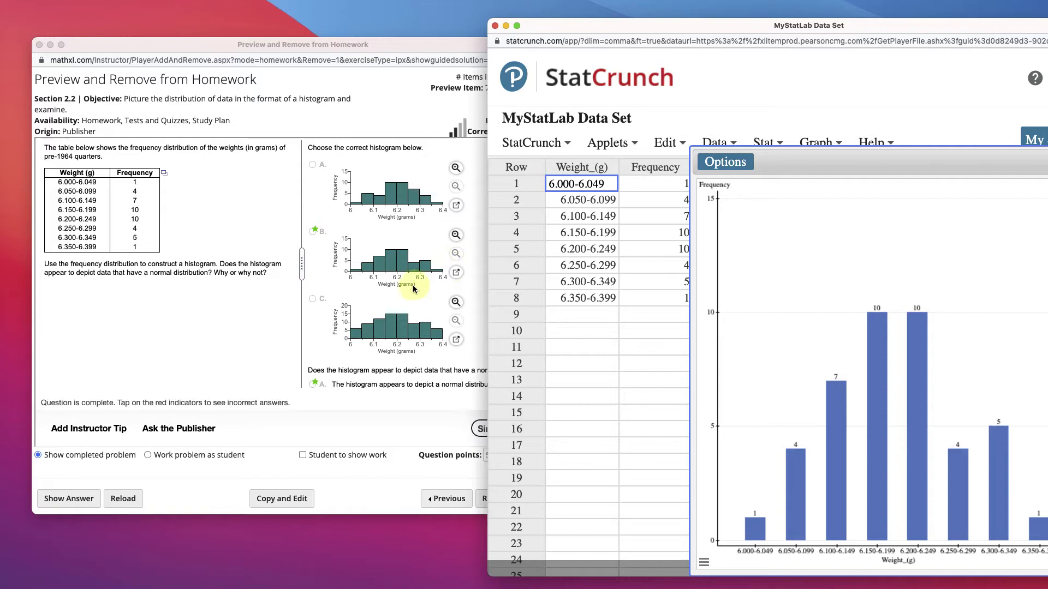
Step: Rearrange the StatCrunch and weights histogram windows so the whole histogram is visible
{"action": "left_click_drag", "start_coordinate": [608, 31], "coordinate": [675, 33]}
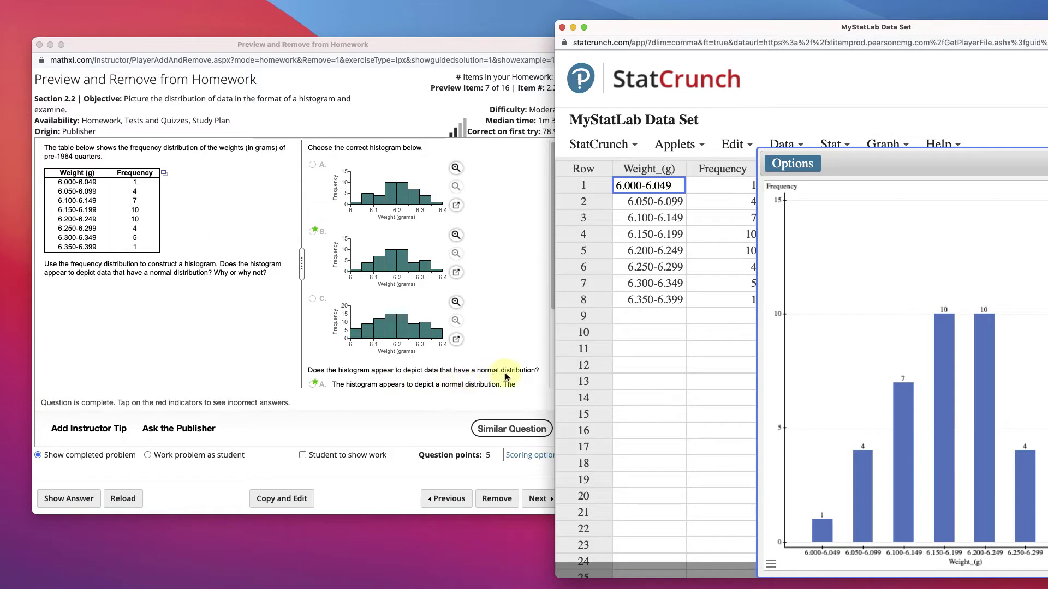
{"action": "scroll", "coordinate": [365, 340], "scroll_direction": "down", "scroll_amount": 1}
{"action": "scroll", "coordinate": [365, 341], "scroll_direction": "down", "scroll_amount": 5}
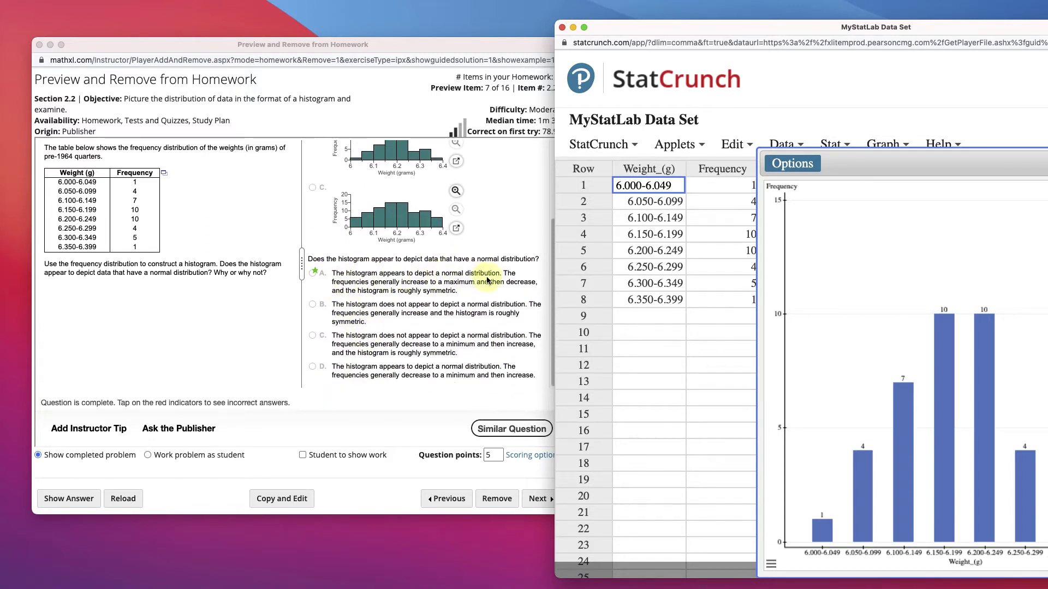
{"action": "scroll", "coordinate": [415, 284], "scroll_direction": "up", "scroll_amount": 5}
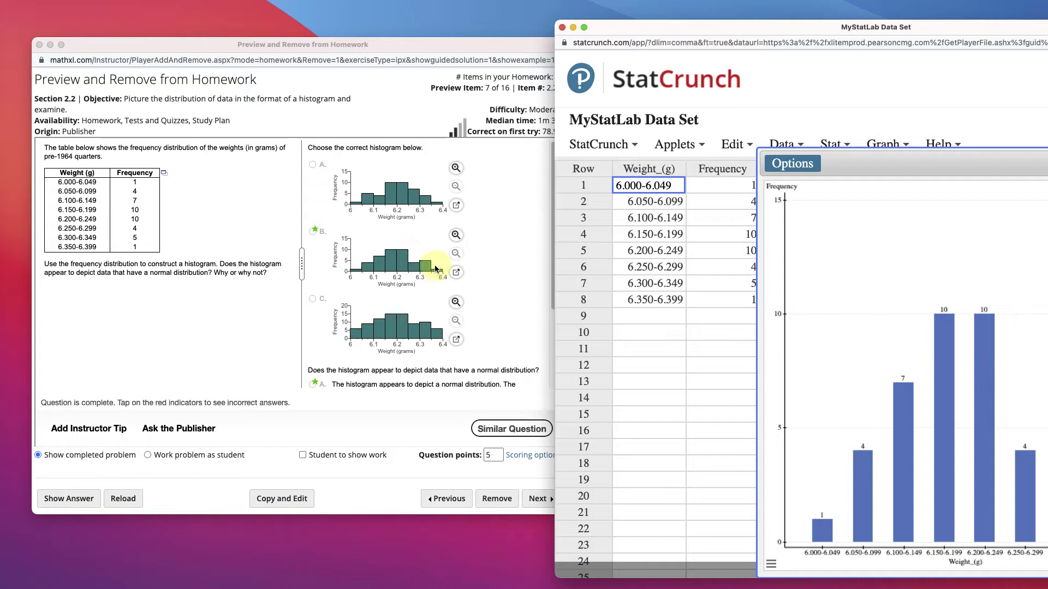
{"action": "left_click_drag", "start_coordinate": [909, 168], "coordinate": [816, 147]}
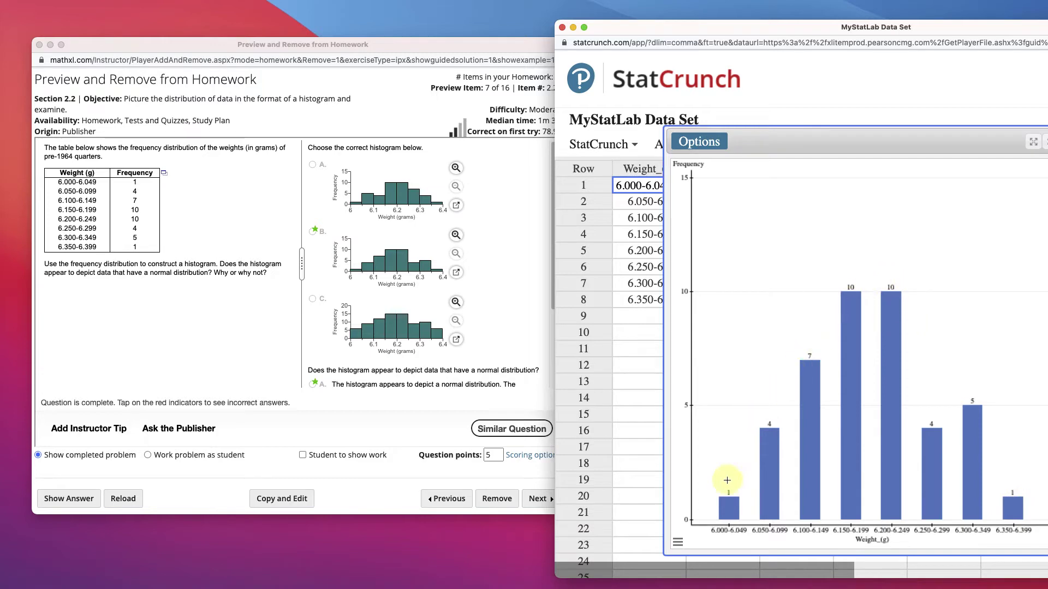
{"action": "left_click_drag", "start_coordinate": [748, 140], "coordinate": [712, 142]}
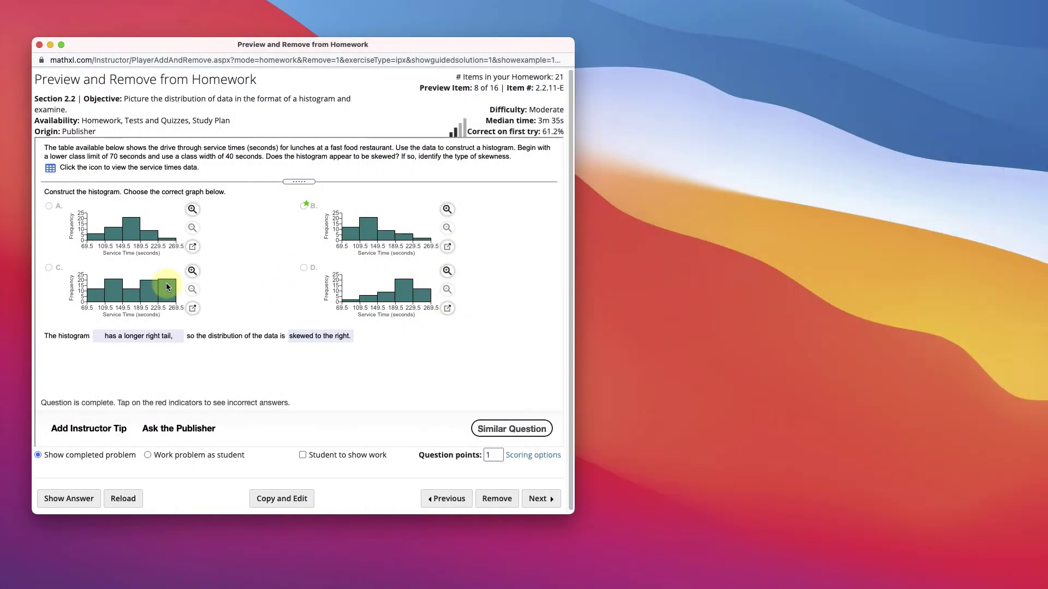
Step: Open the Service Times Data table for item 8 and send it to StatCrunch
{"action": "left_click", "coordinate": [50, 169]}
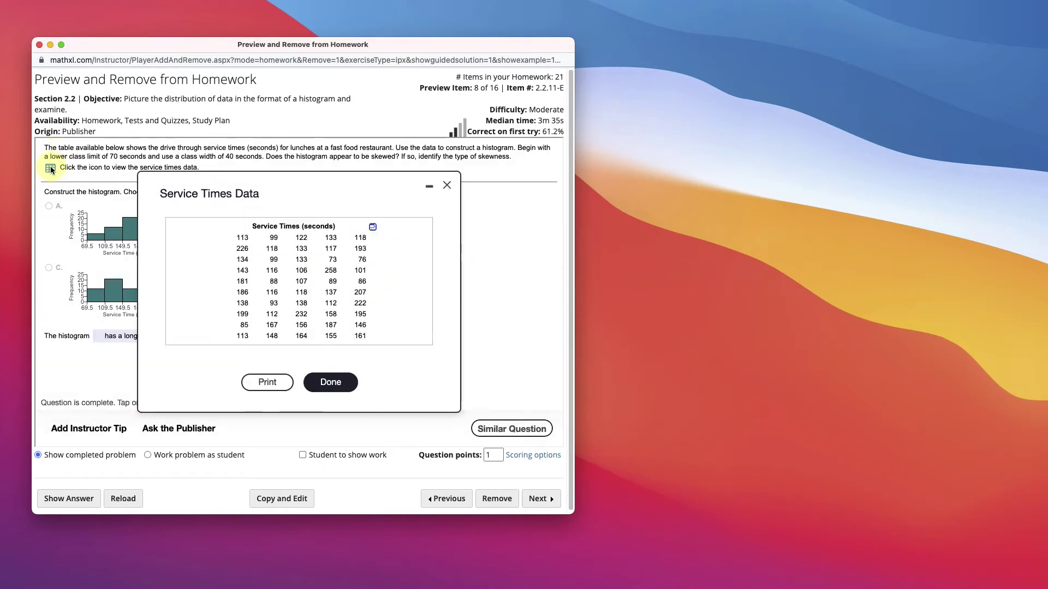
{"action": "left_click", "coordinate": [446, 186]}
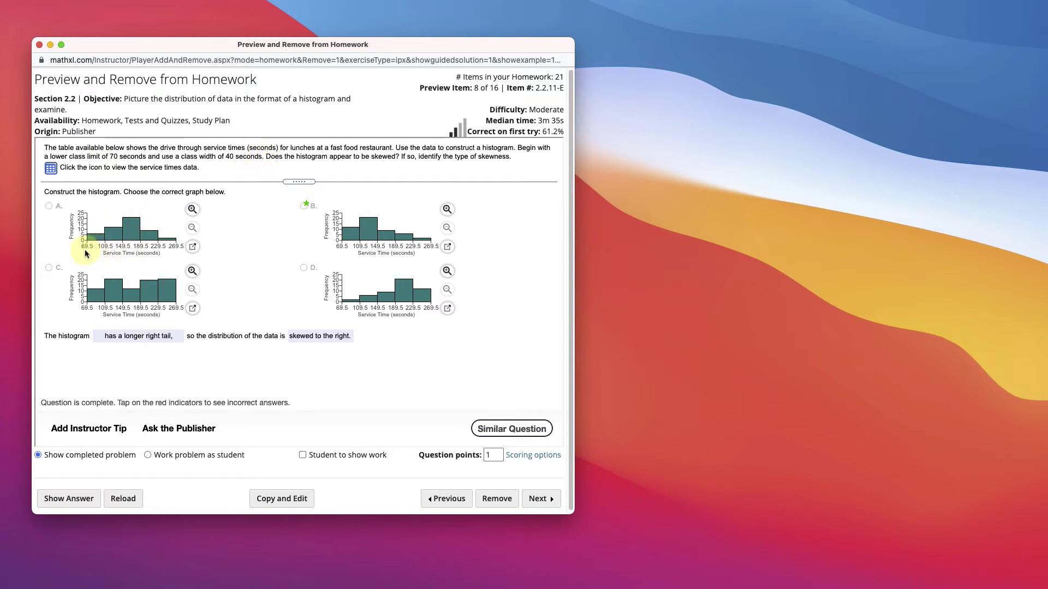
{"action": "left_click", "coordinate": [50, 167]}
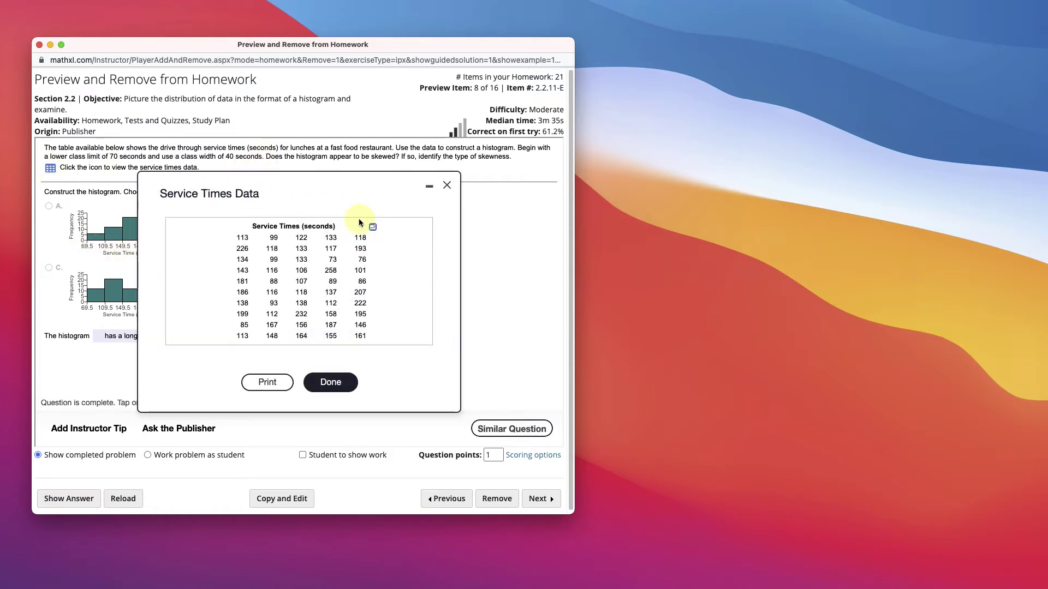
{"action": "left_click", "coordinate": [373, 228]}
{"action": "left_click", "coordinate": [382, 238]}
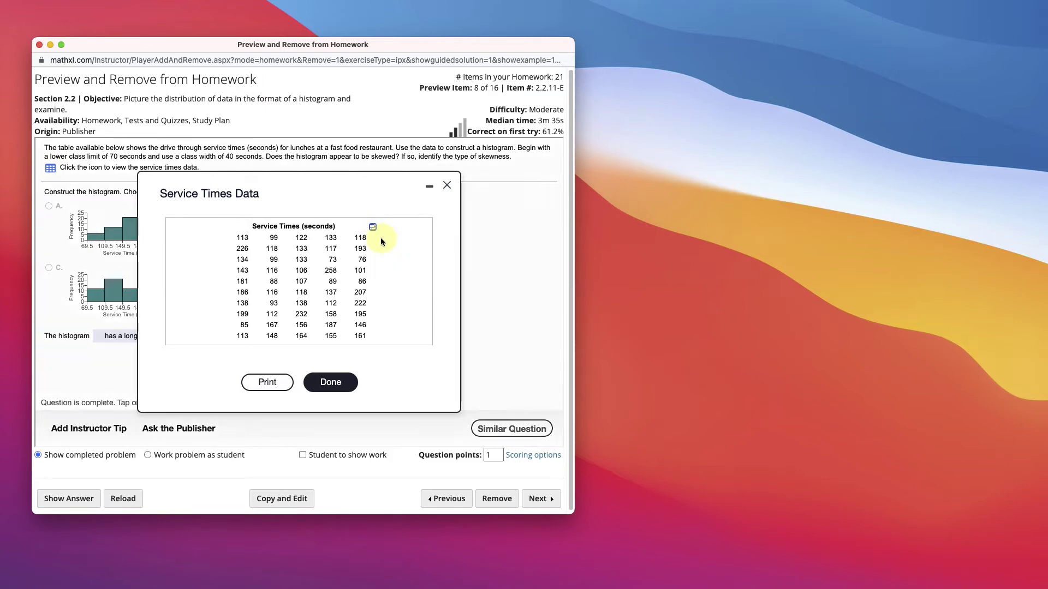
Step: Sort the StatCrunch table by Service_Times in ascending order, starting from 73 seconds
{"action": "left_click", "coordinate": [447, 186]}
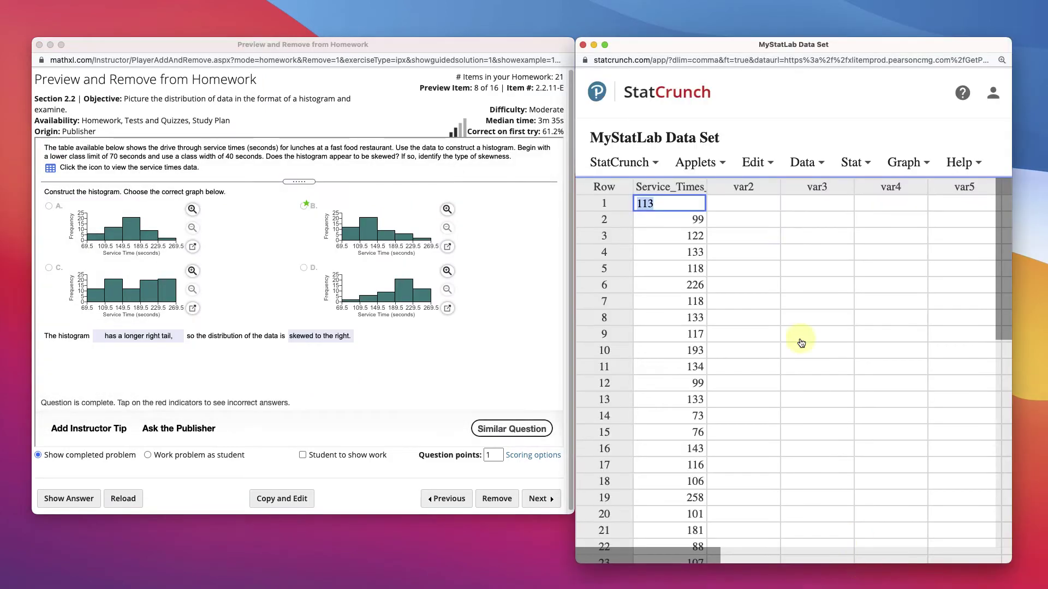
{"action": "left_click", "coordinate": [700, 190]}
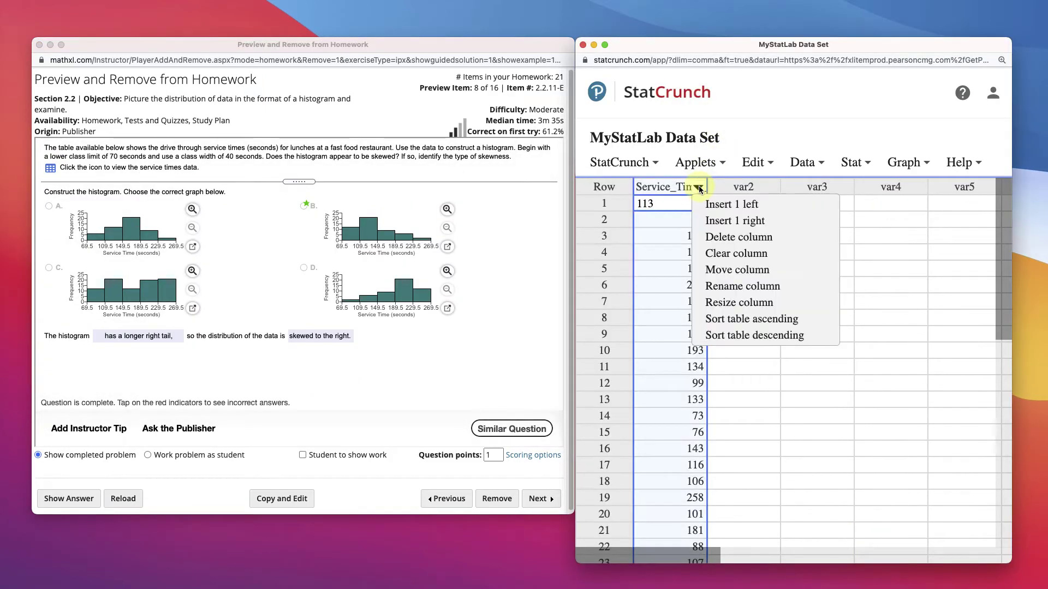
{"action": "left_click", "coordinate": [730, 322]}
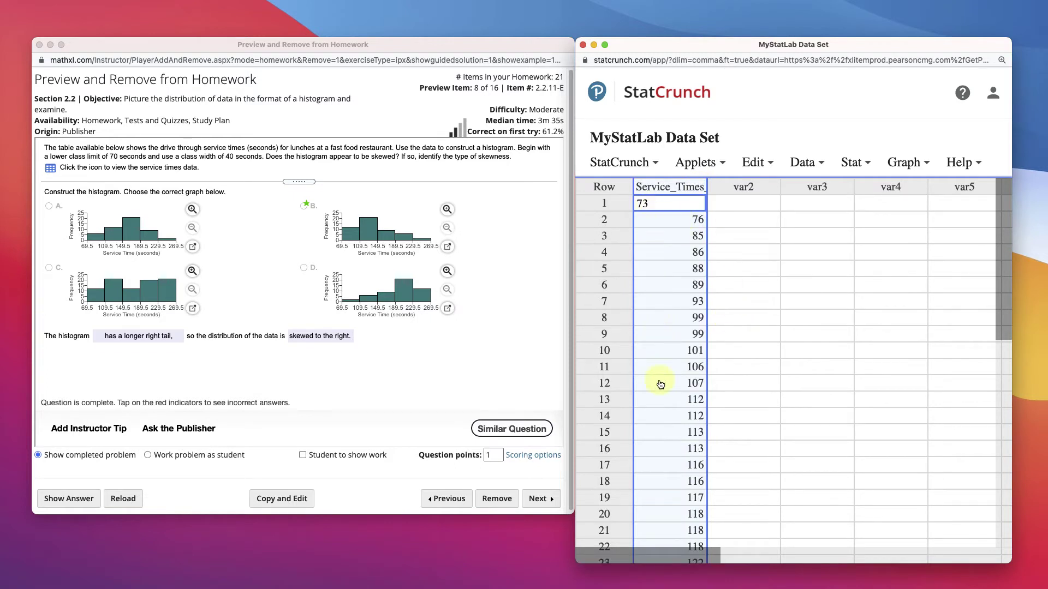
{"action": "scroll", "coordinate": [661, 385], "scroll_direction": "down", "scroll_amount": 3}
{"action": "scroll", "coordinate": [658, 401], "scroll_direction": "up", "scroll_amount": 3}
{"action": "left_click", "coordinate": [704, 163]}
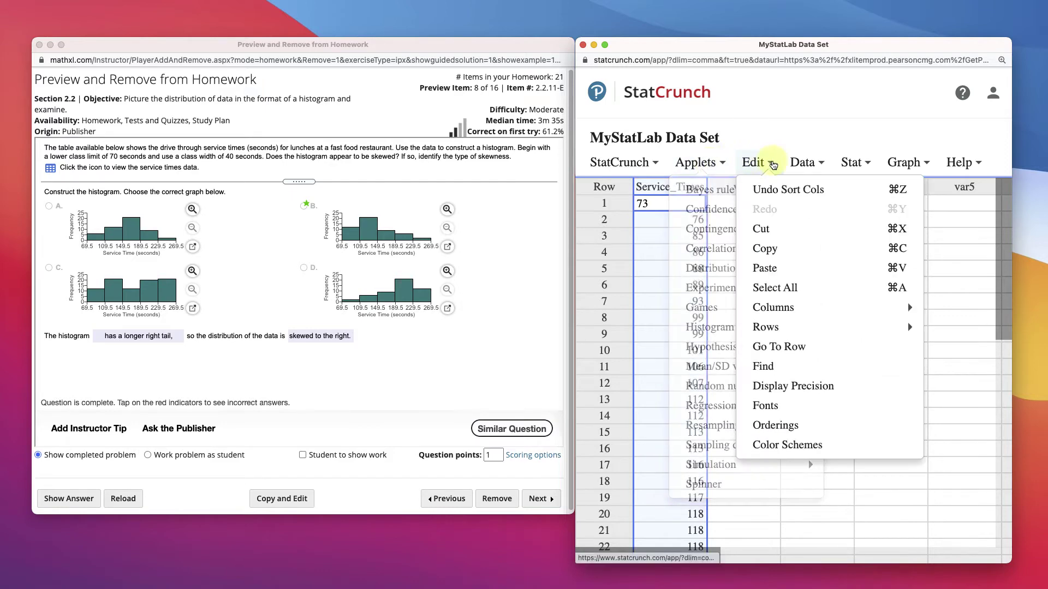
Step: Start a Frequency histogram of Service_Times_(seconds)
{"action": "mouse_move", "coordinate": [902, 164]}
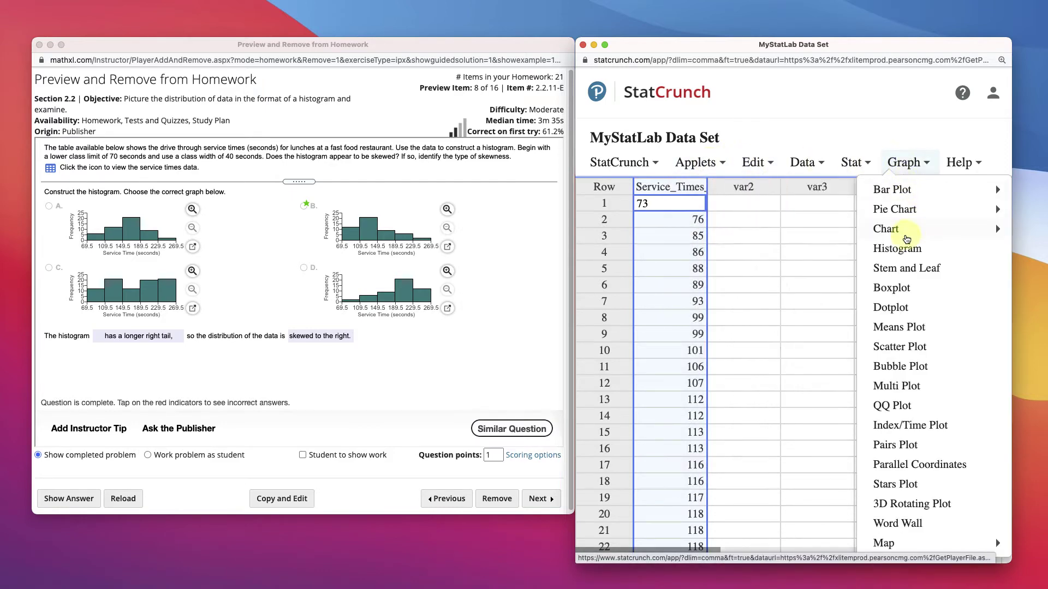
{"action": "left_click", "coordinate": [905, 250]}
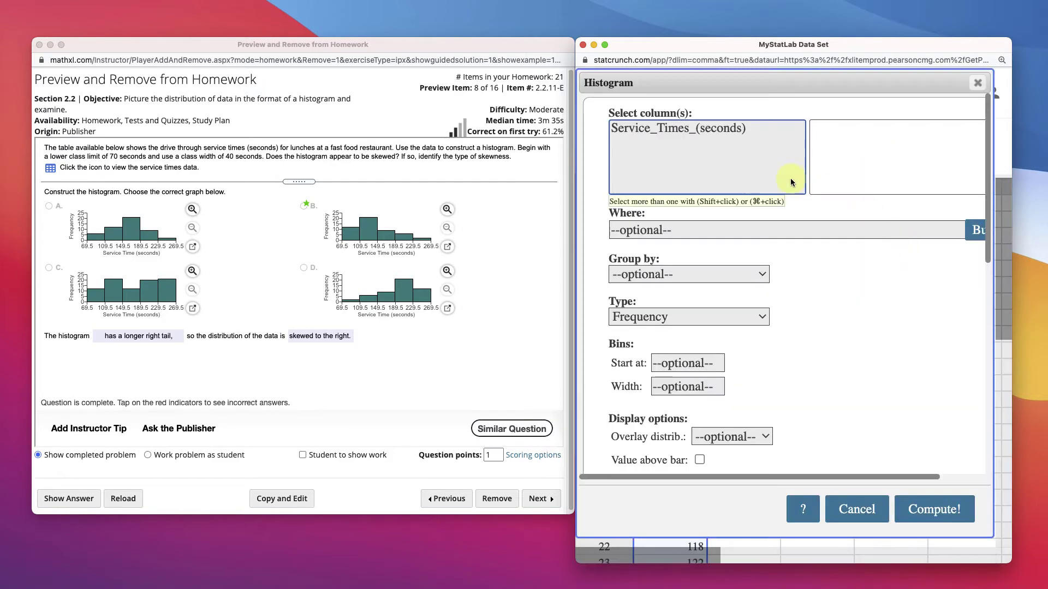
{"action": "left_click", "coordinate": [682, 127]}
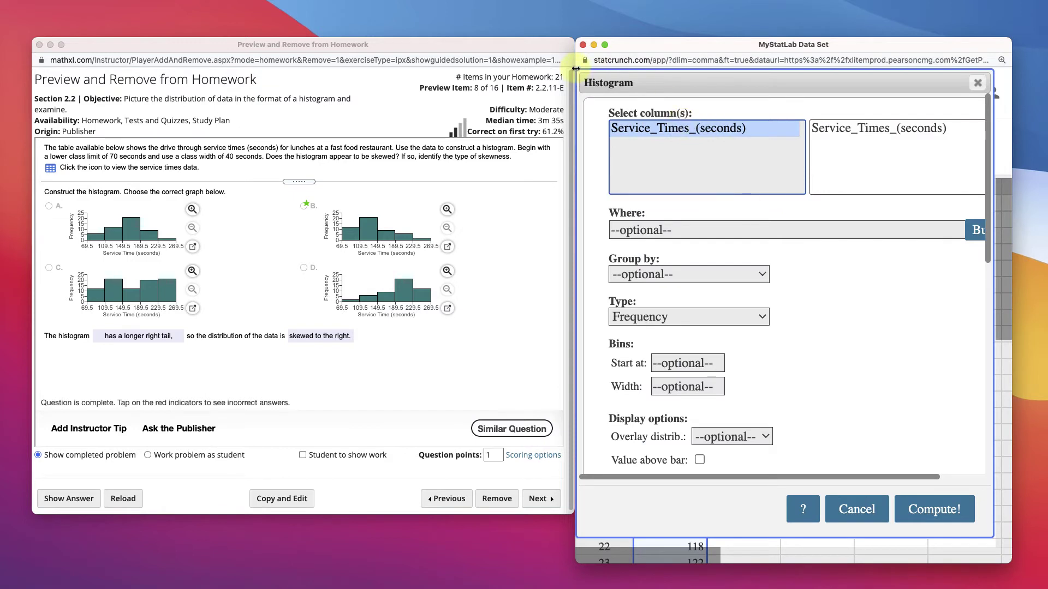
{"action": "left_click_drag", "start_coordinate": [576, 68], "coordinate": [468, 67]}
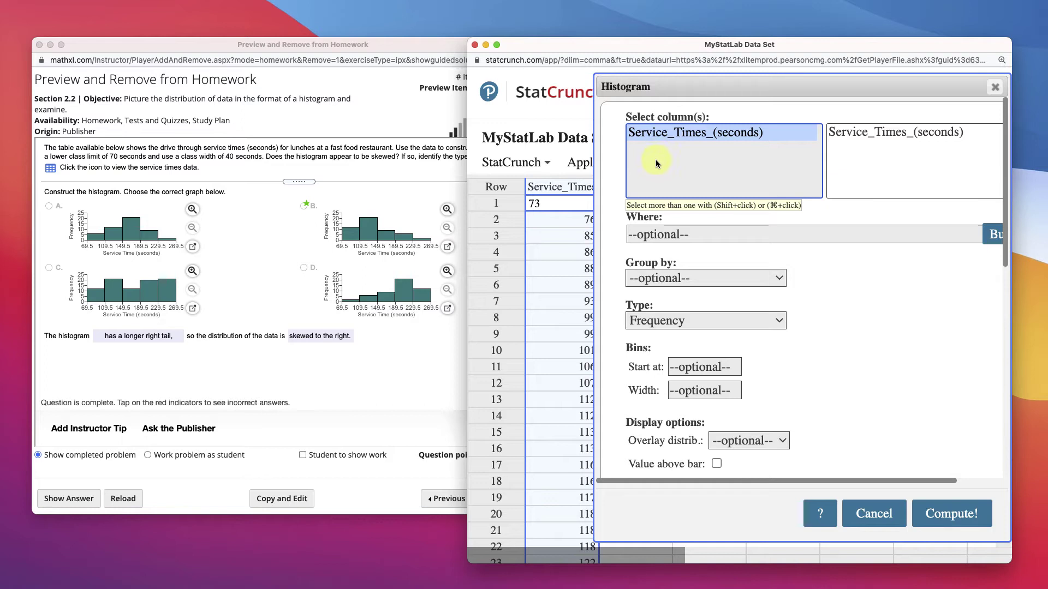
{"action": "left_click", "coordinate": [675, 321]}
{"action": "left_click", "coordinate": [676, 321]}
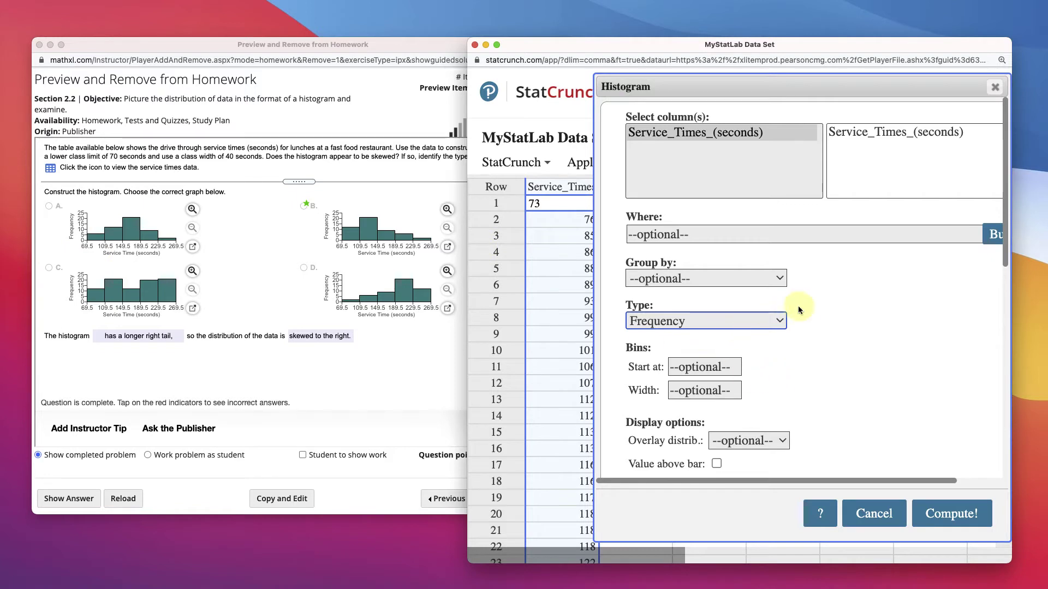
Step: Set bins to start at 70 with width 40, show values above bars, and compute
{"action": "scroll", "coordinate": [800, 308], "scroll_direction": "down", "scroll_amount": 2}
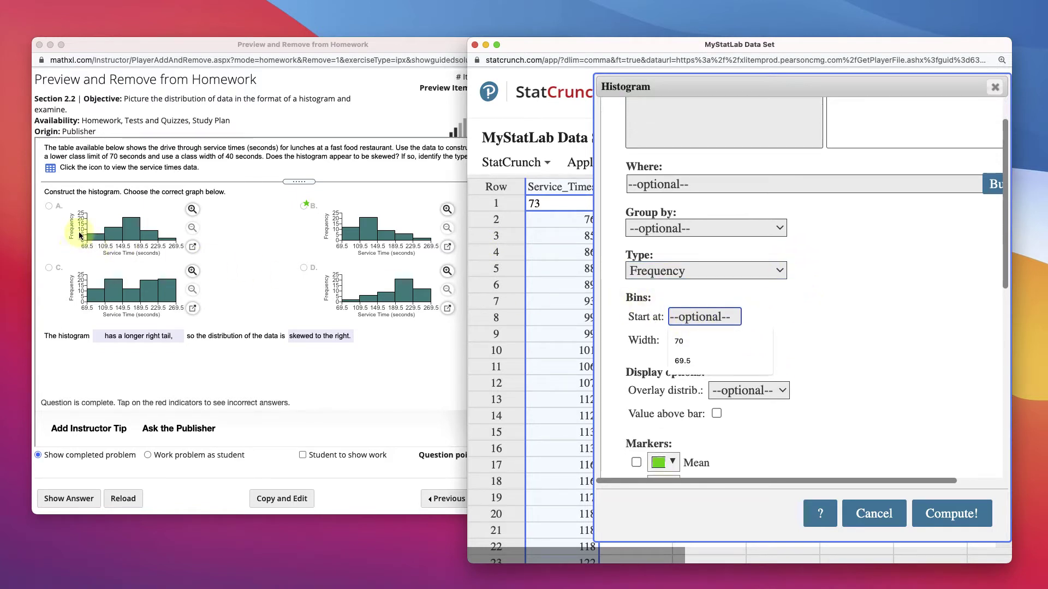
{"action": "left_click", "coordinate": [703, 341]}
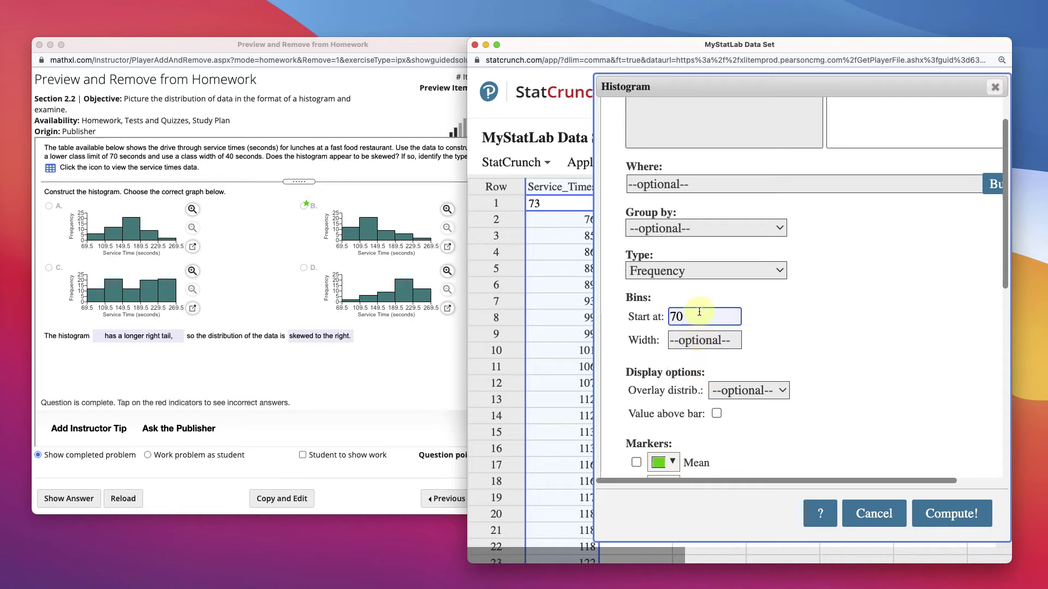
{"action": "key", "text": "Tab"}
{"action": "type", "text": "40"}
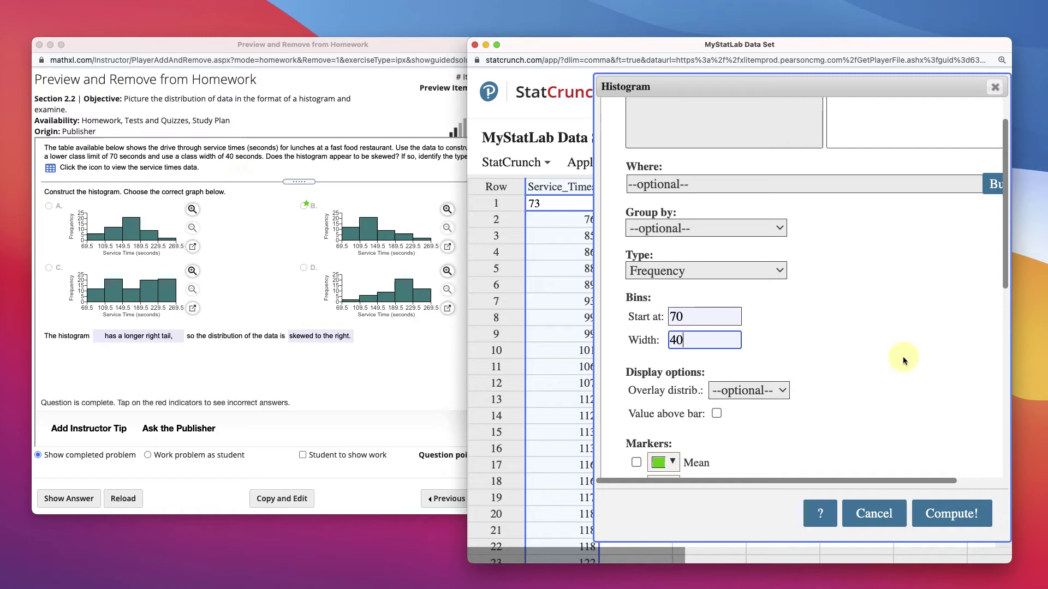
{"action": "scroll", "coordinate": [868, 348], "scroll_direction": "down", "scroll_amount": 1}
{"action": "left_click", "coordinate": [717, 398]}
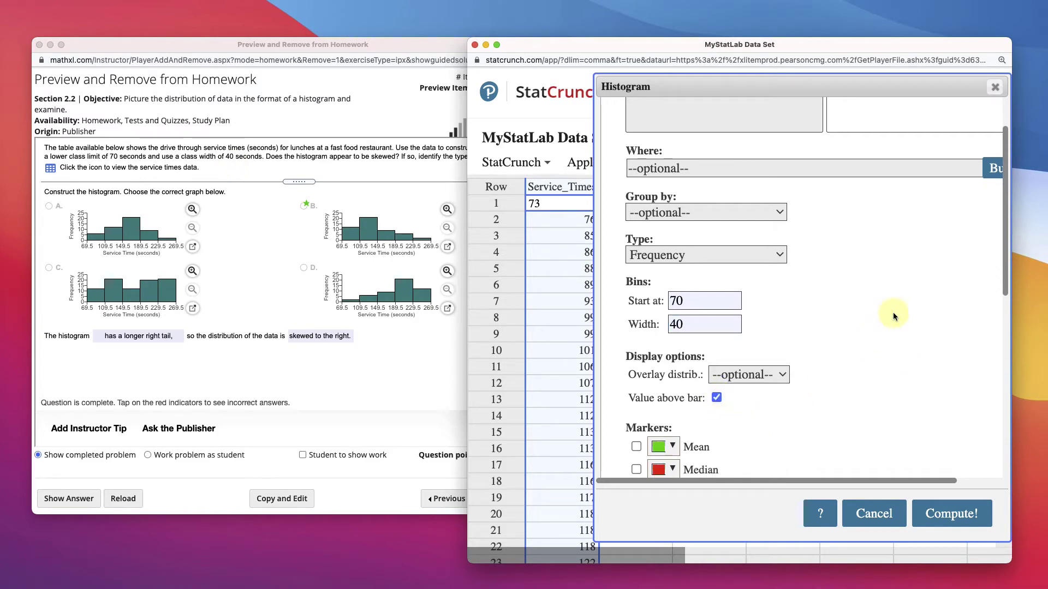
{"action": "scroll", "coordinate": [831, 323], "scroll_direction": "down", "scroll_amount": 10}
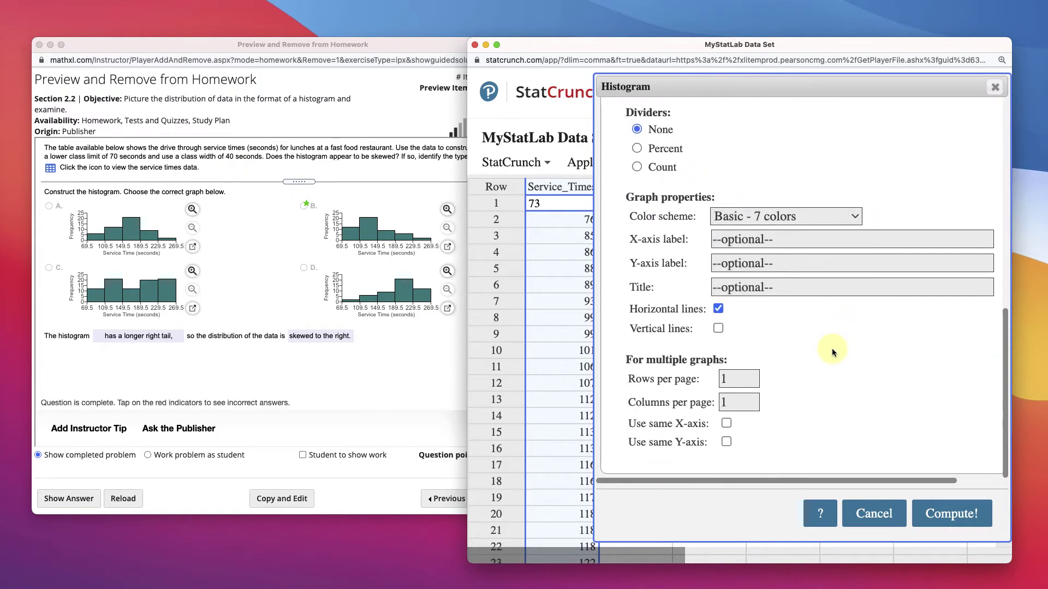
{"action": "left_click", "coordinate": [953, 515]}
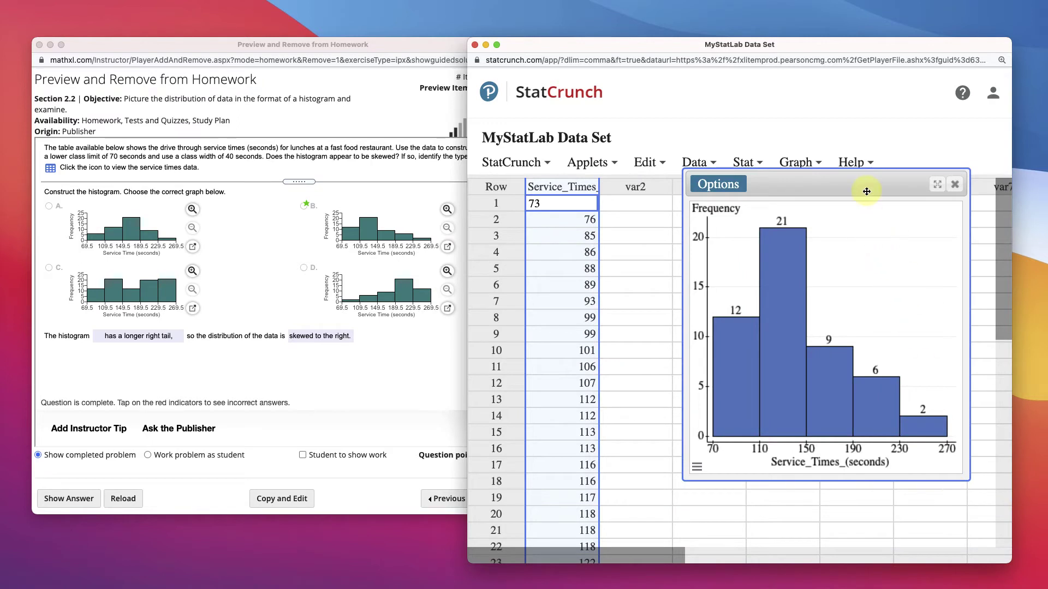
Step: Raise the service-times histogram's Y-axis maximum from 21 to 25
{"action": "left_click_drag", "start_coordinate": [867, 192], "coordinate": [784, 195]}
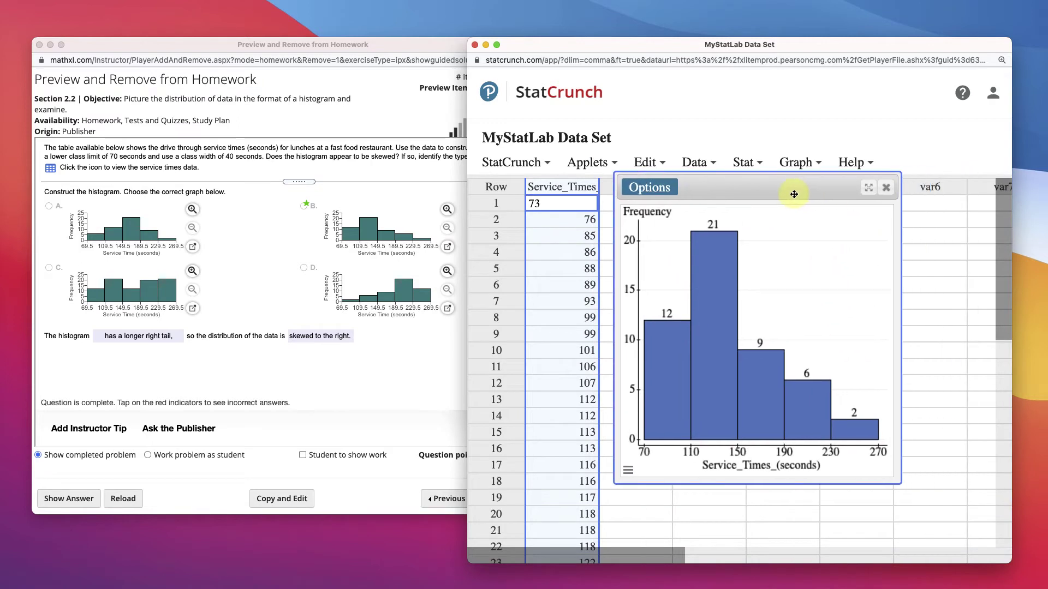
{"action": "left_click", "coordinate": [616, 472]}
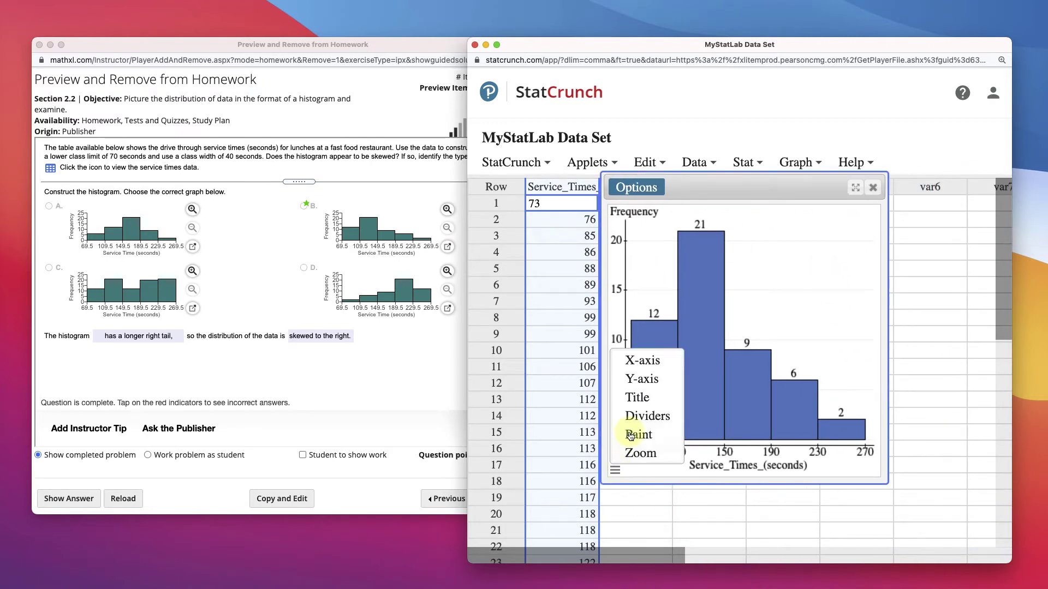
{"action": "left_click", "coordinate": [641, 381]}
{"action": "double_click", "coordinate": [568, 212]}
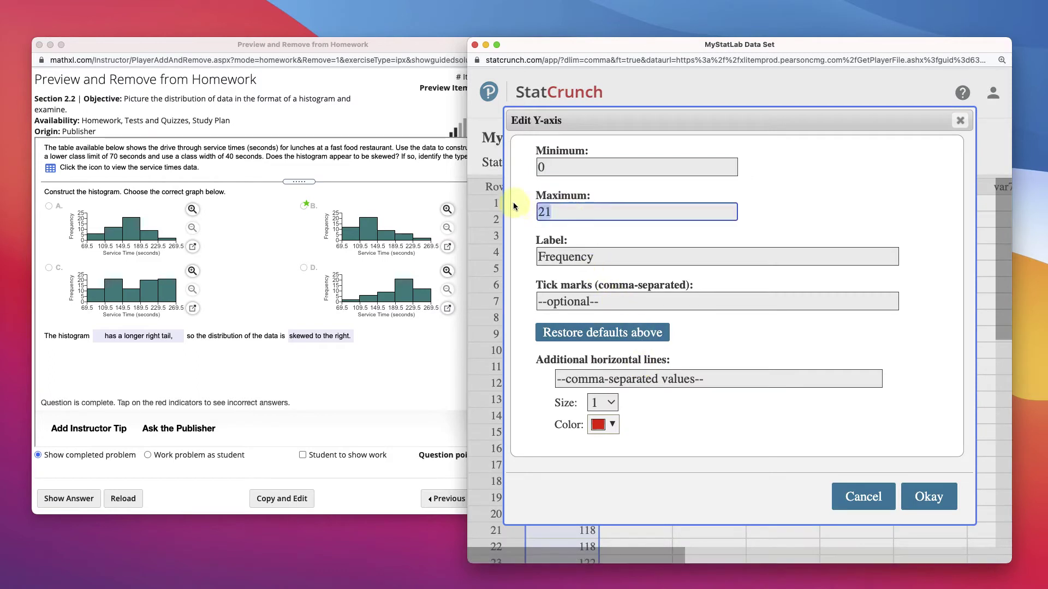
{"action": "type", "text": "25"}
{"action": "left_click", "coordinate": [905, 489]}
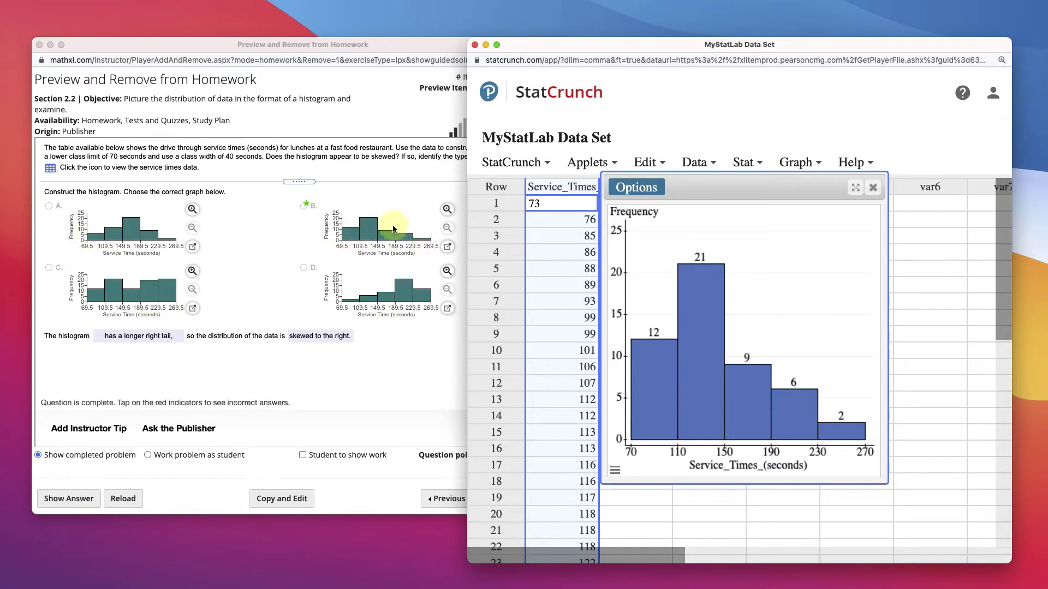
Step: Zoom in on option B's histogram to compare it with the StatCrunch histogram
{"action": "left_click", "coordinate": [446, 210]}
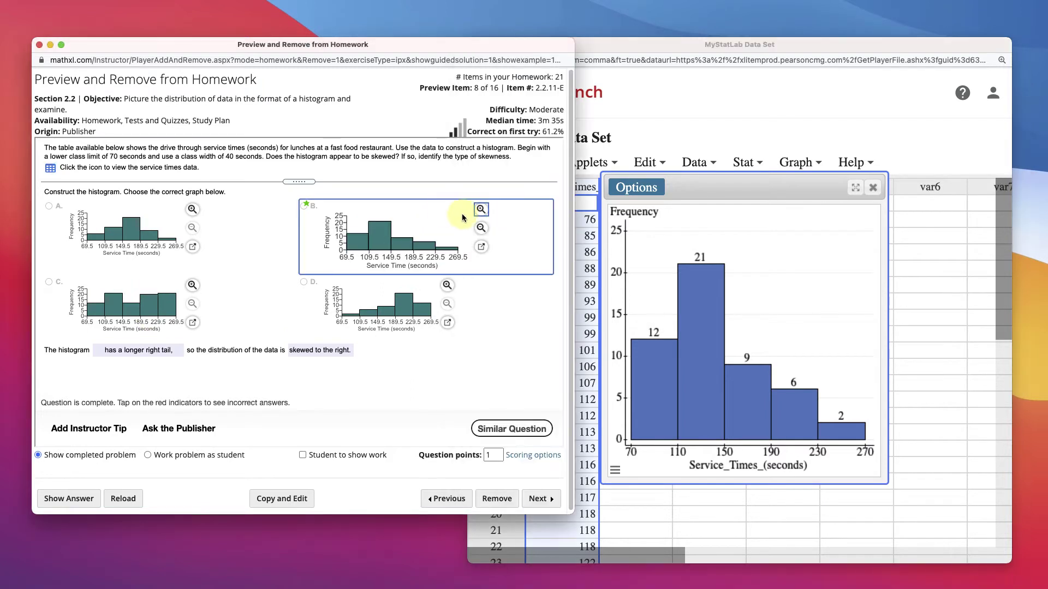
{"action": "left_click", "coordinate": [514, 212]}
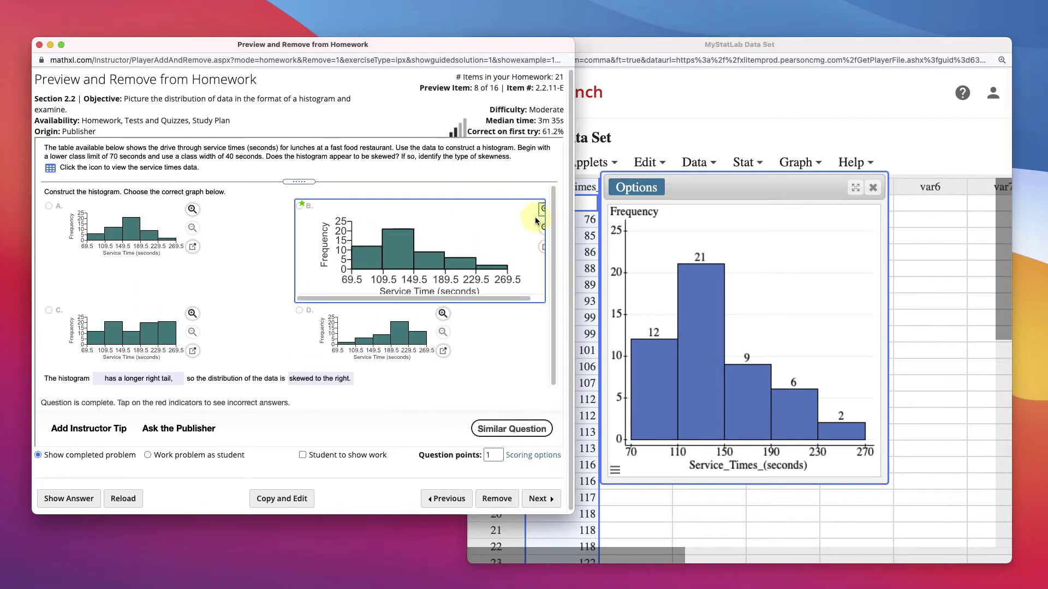
{"action": "scroll", "coordinate": [422, 287], "scroll_direction": "down", "scroll_amount": 1}
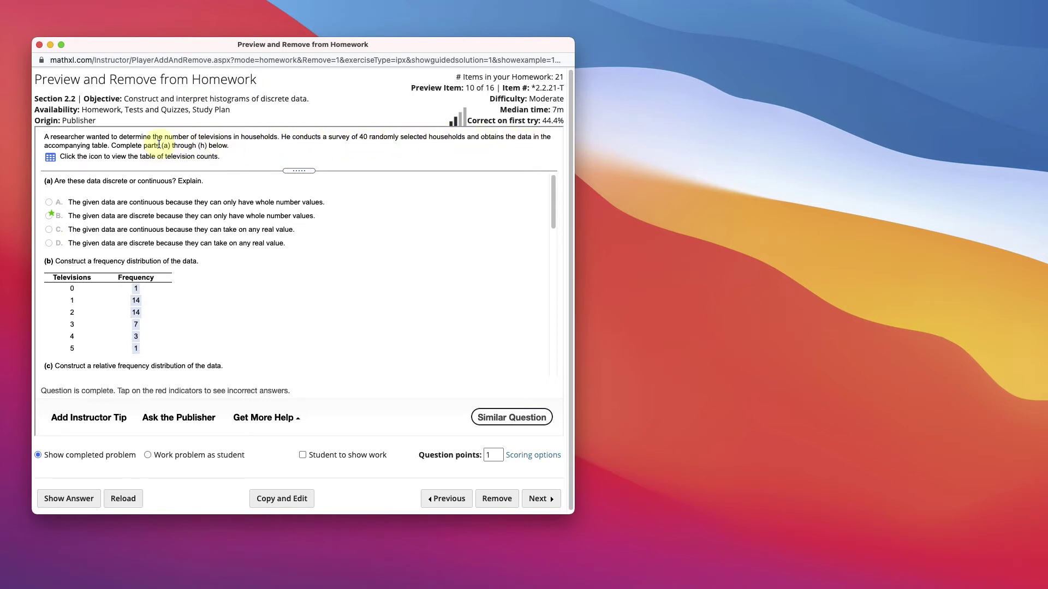
Step: Open the item 10 television counts table and export it to StatCrunch
{"action": "left_click", "coordinate": [50, 157]}
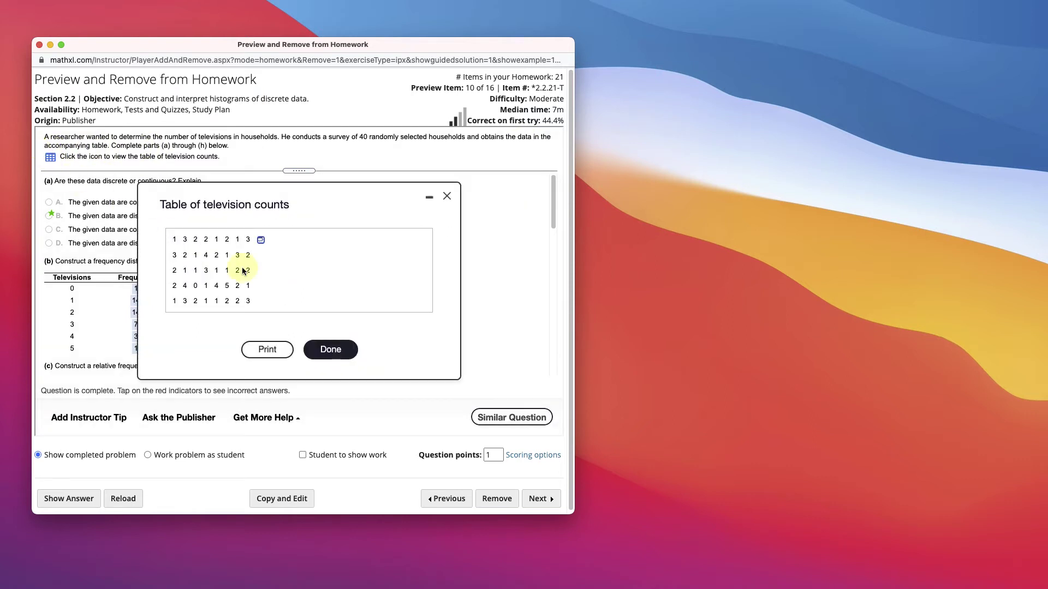
{"action": "left_click", "coordinate": [260, 240]}
{"action": "left_click", "coordinate": [277, 263]}
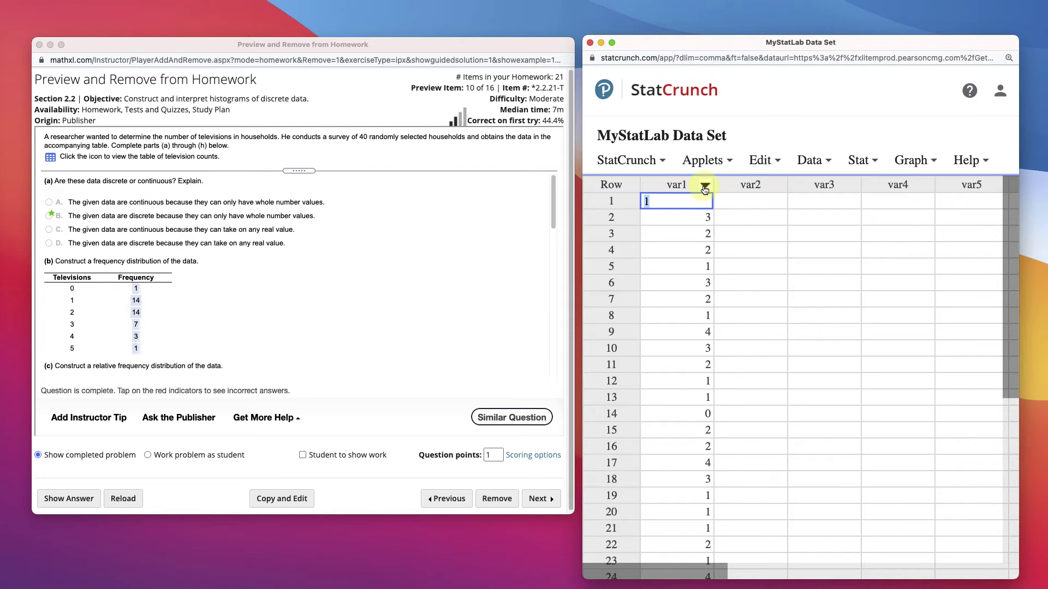
Step: Sort the table by var1 ascending and scroll through the sorted television counts
{"action": "left_click", "coordinate": [705, 187]}
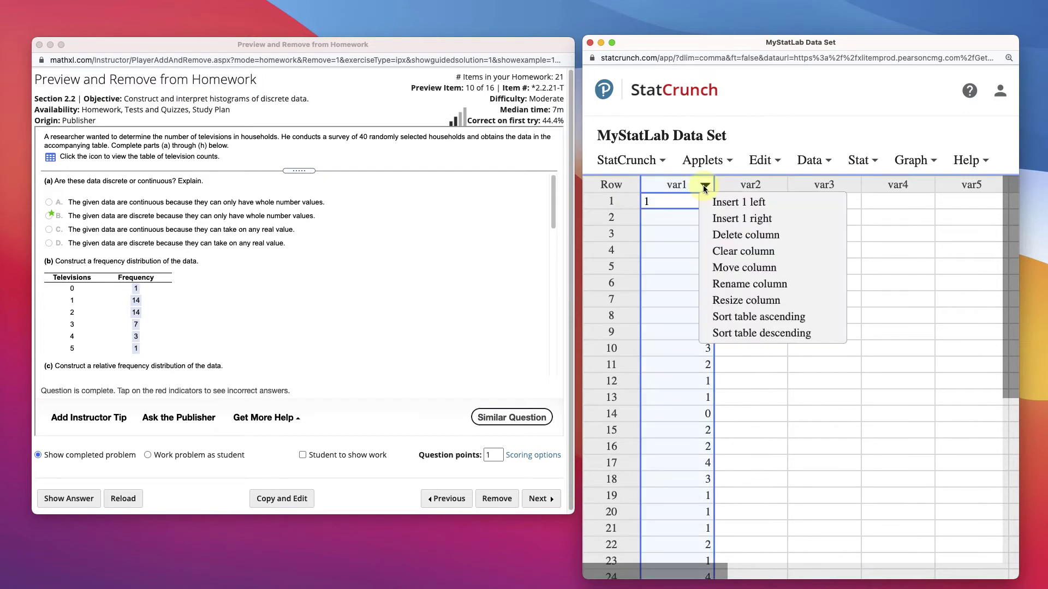
{"action": "left_click", "coordinate": [737, 317]}
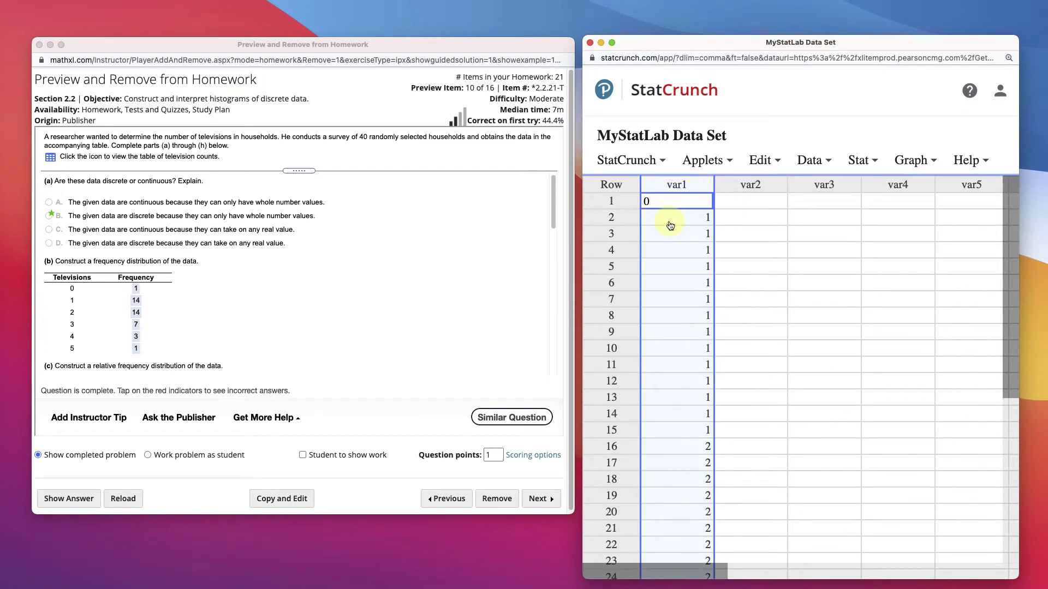
{"action": "scroll", "coordinate": [667, 259], "scroll_direction": "down", "scroll_amount": 10}
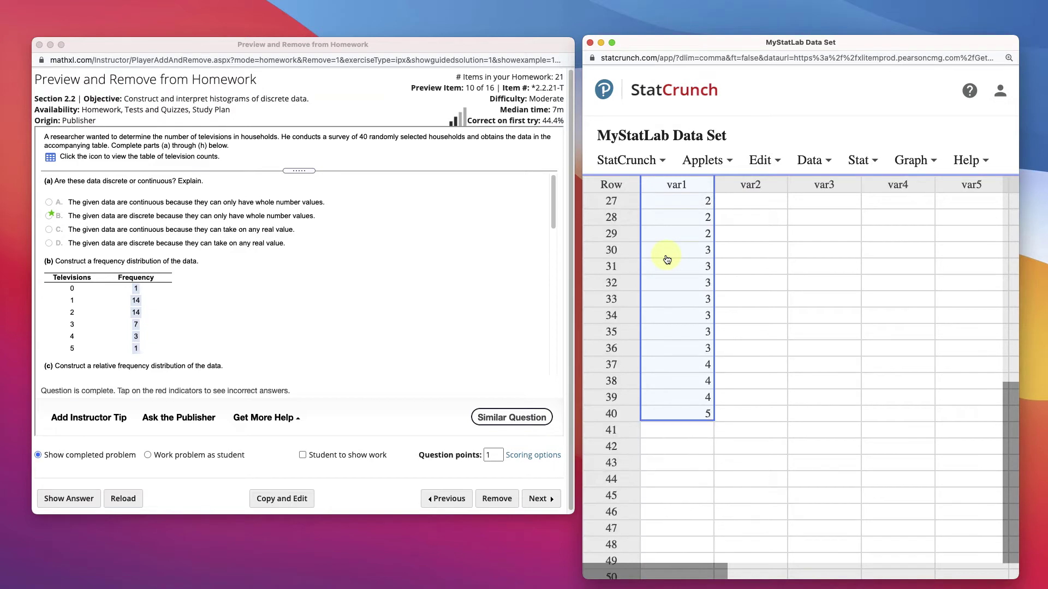
{"action": "scroll", "coordinate": [667, 259], "scroll_direction": "up", "scroll_amount": 10}
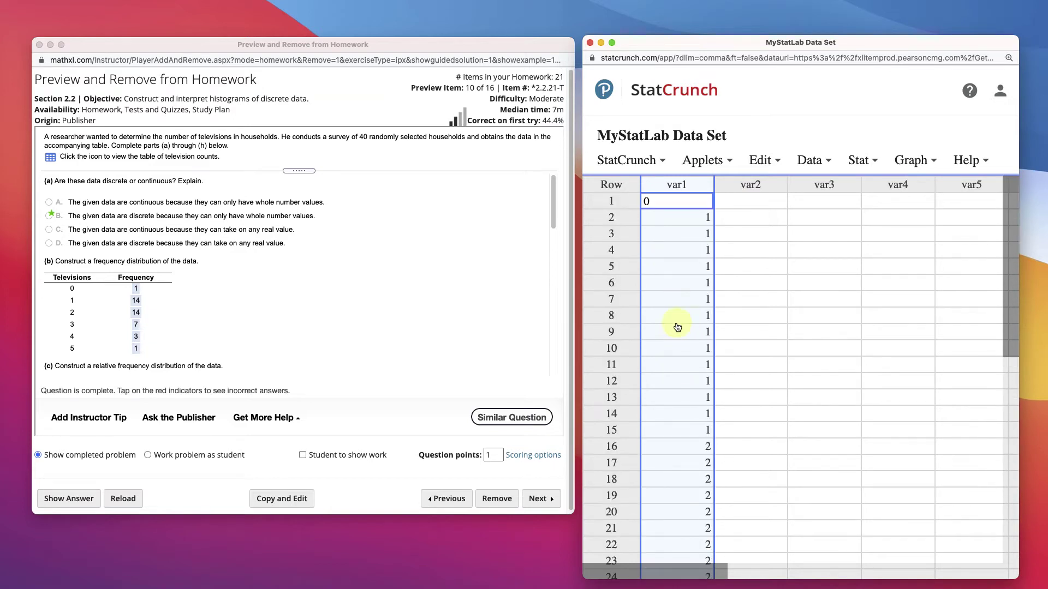
Step: Close the statistics list without choosing and select the first var1 value, 0
{"action": "left_click", "coordinate": [861, 160]}
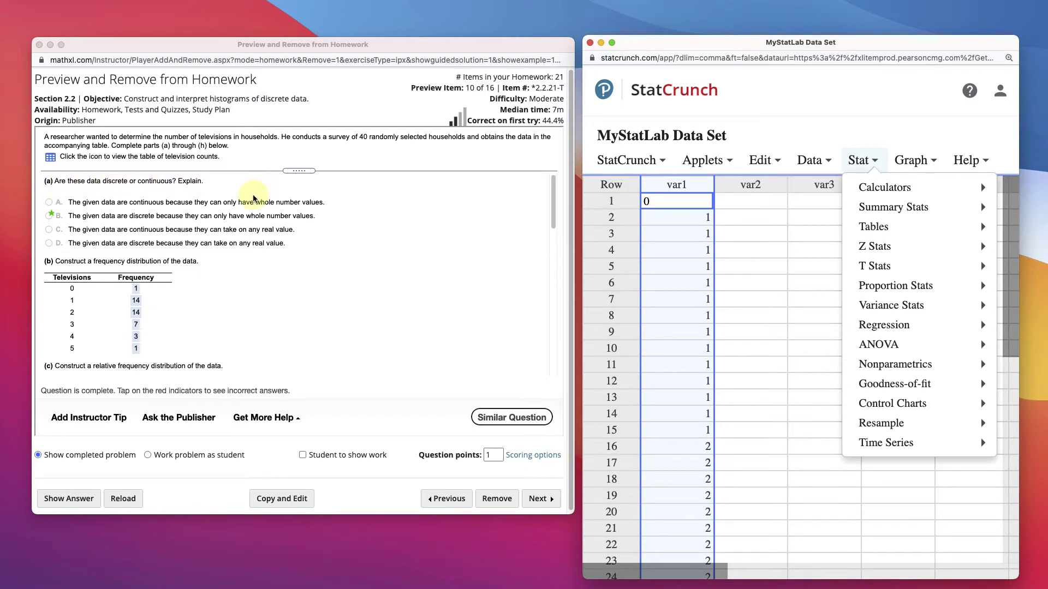
{"action": "left_click", "coordinate": [763, 234]}
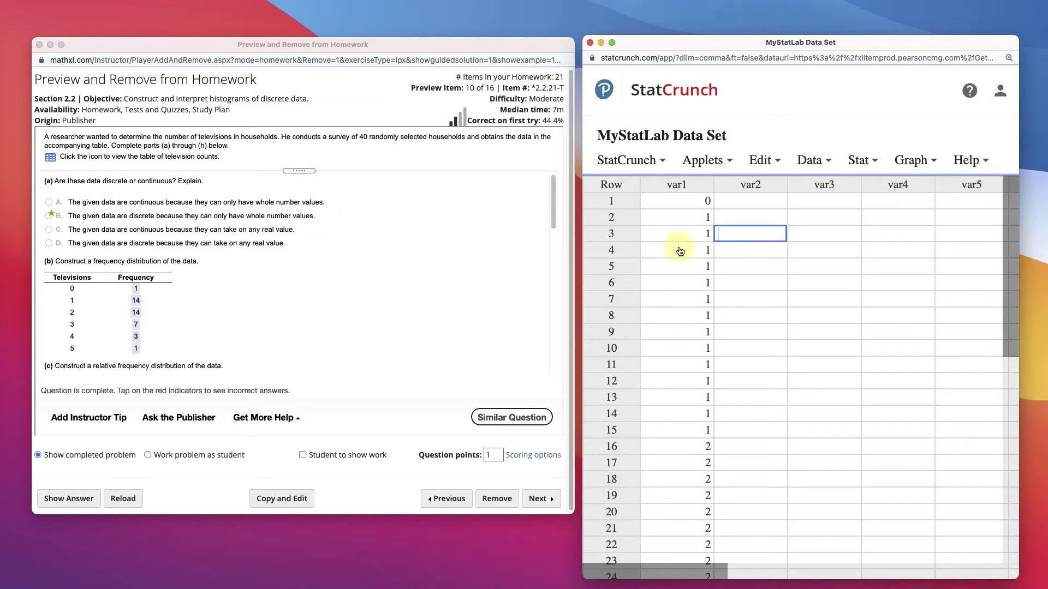
{"action": "key", "text": "shift+Tab"}
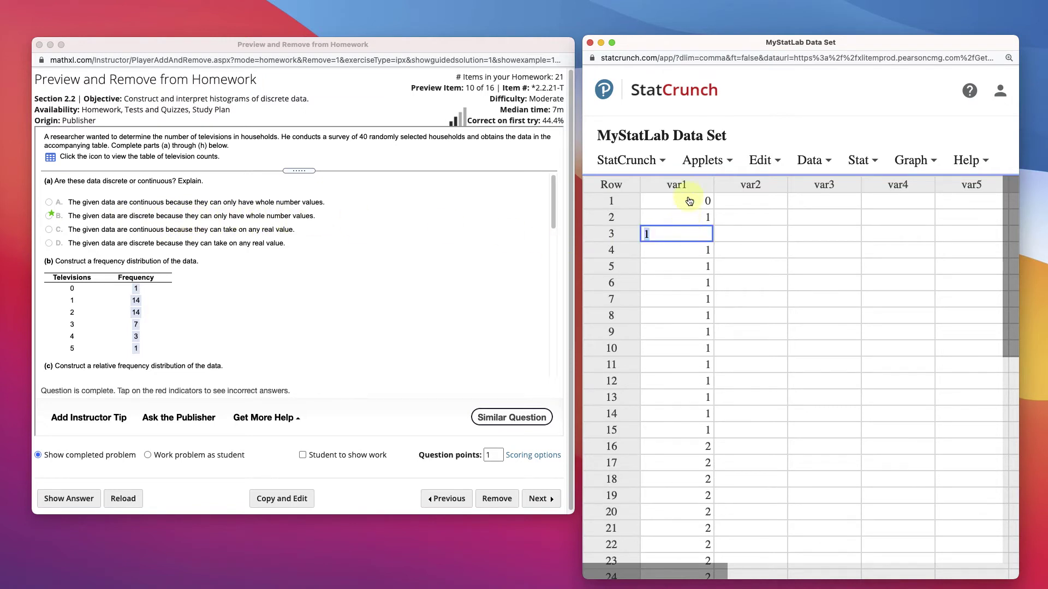
{"action": "left_click", "coordinate": [689, 200]}
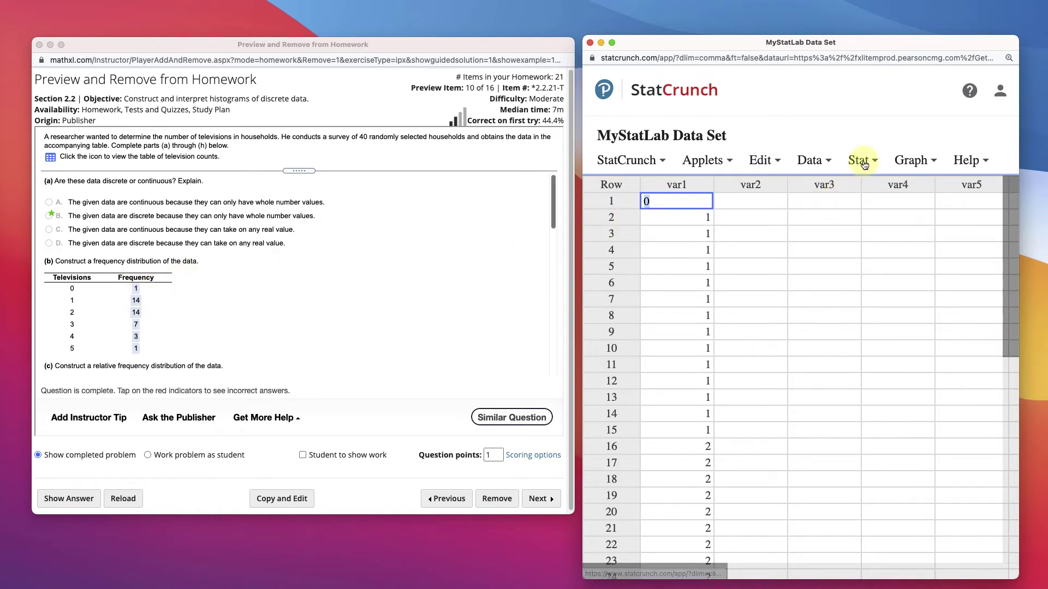
Step: Start a histogram of var1 and keep Frequency as its type
{"action": "left_click", "coordinate": [910, 160]}
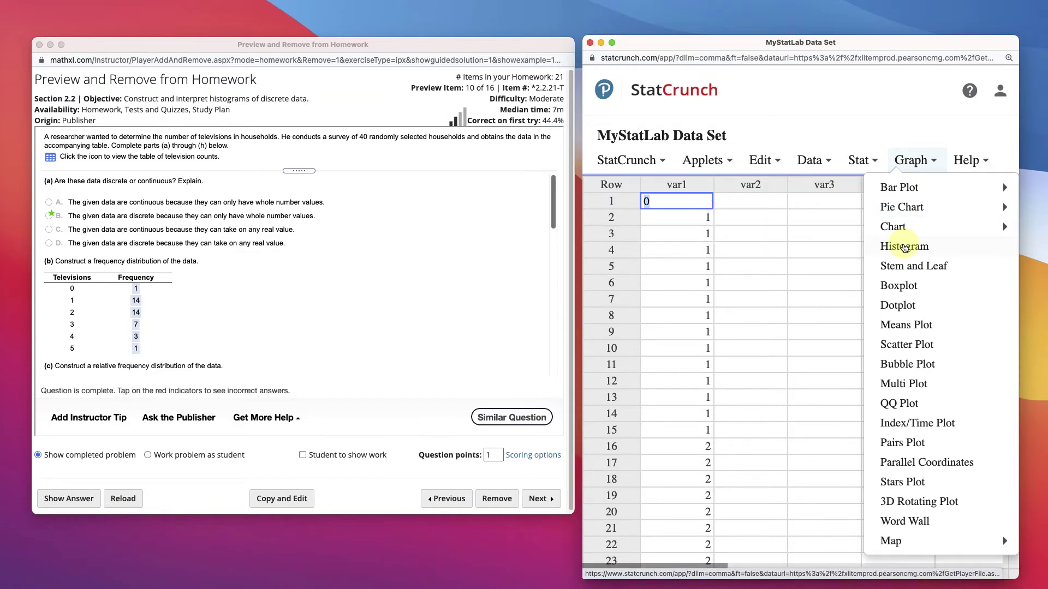
{"action": "left_click", "coordinate": [904, 247]}
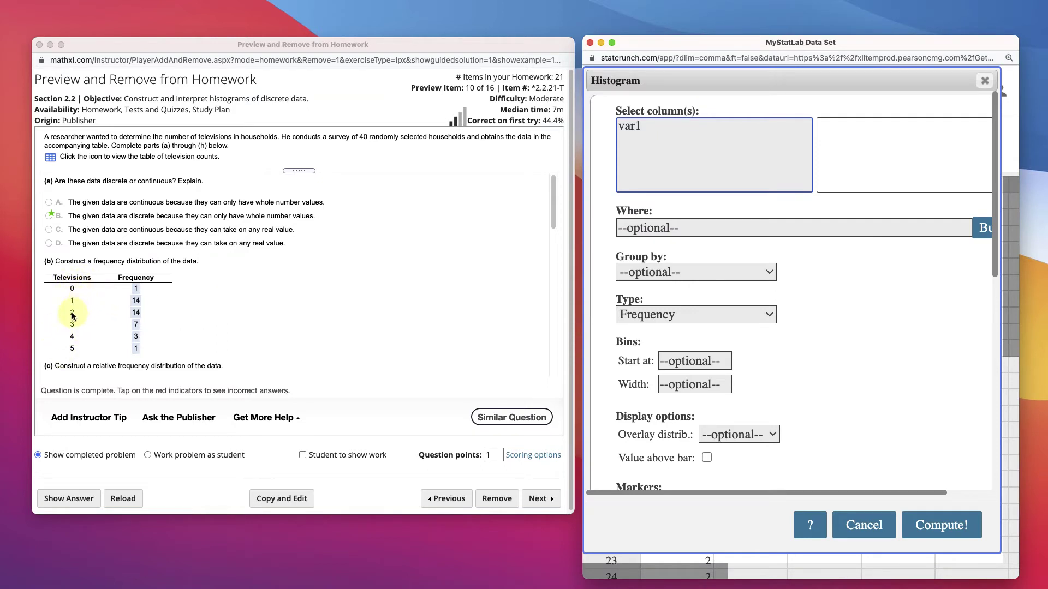
{"action": "left_click", "coordinate": [653, 127]}
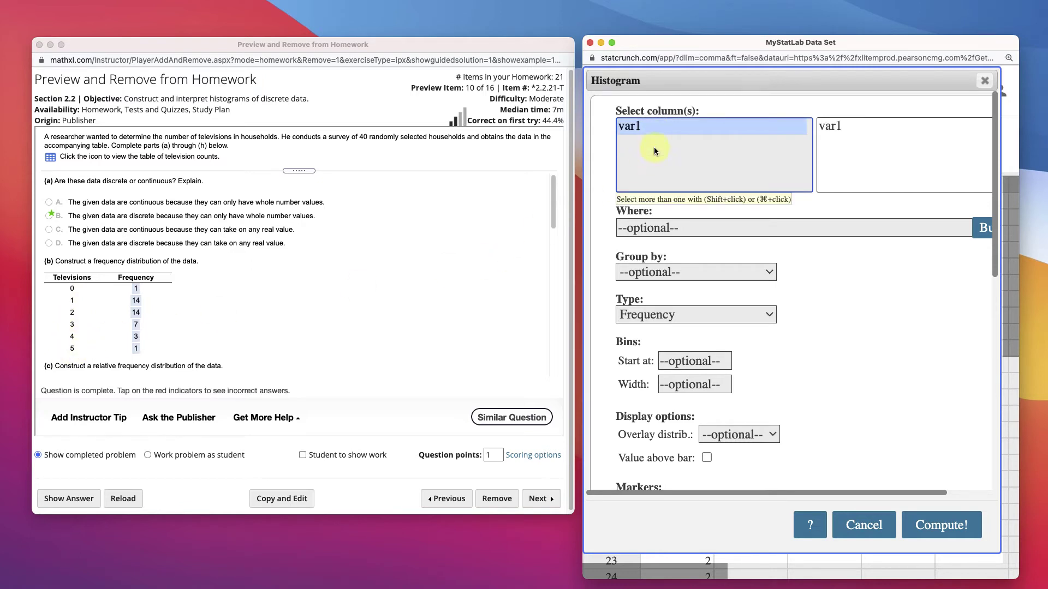
{"action": "left_click", "coordinate": [657, 315]}
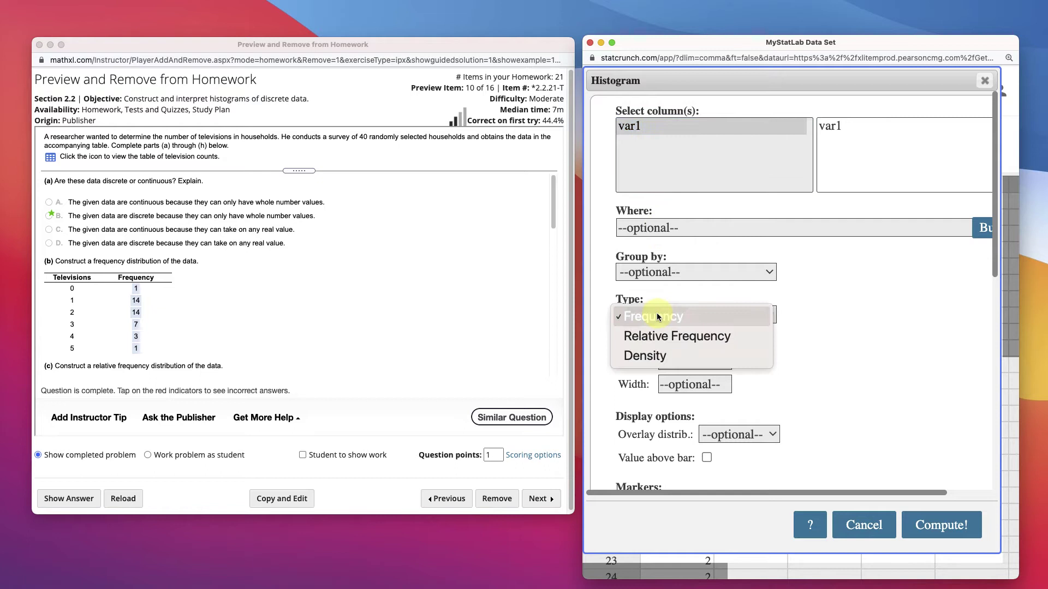
{"action": "left_click", "coordinate": [656, 314]}
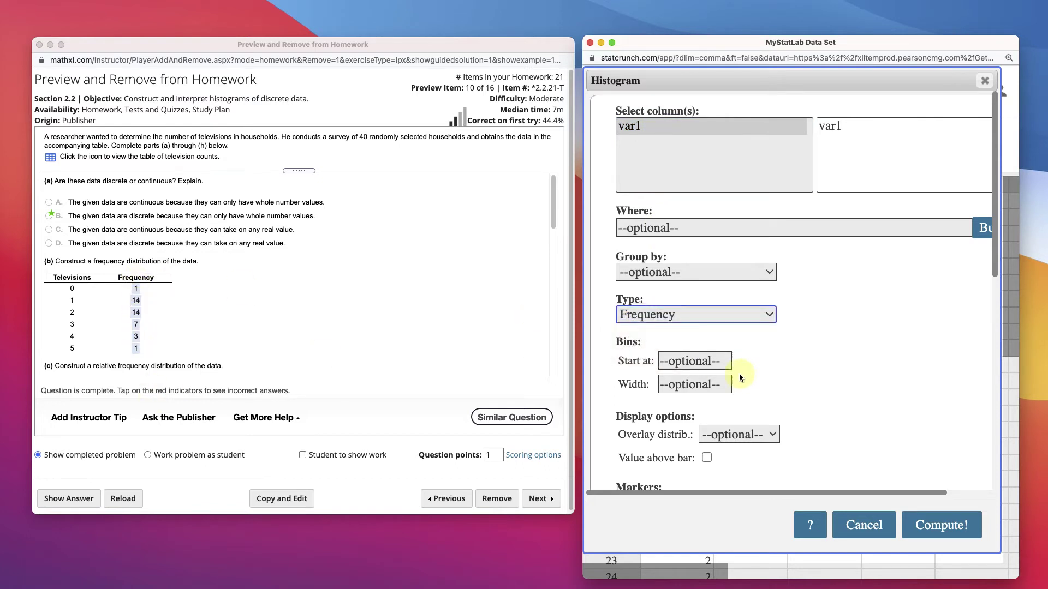
Step: Set the bins to start at 0 with width 1 and show values above bars
{"action": "left_click", "coordinate": [704, 362]}
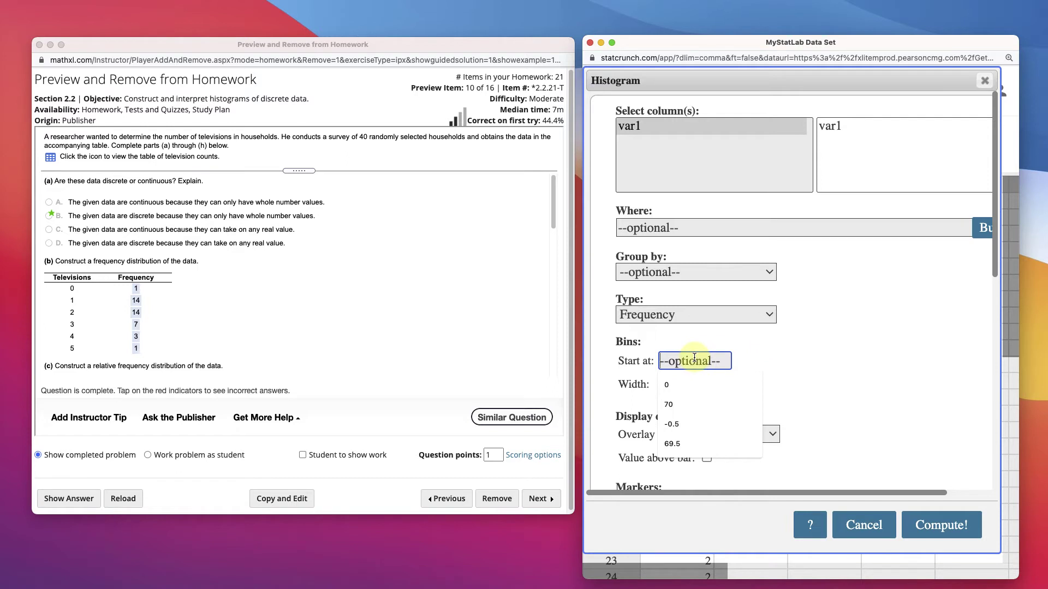
{"action": "type", "text": "0`"}
{"action": "key", "text": "BackSpace"}
{"action": "key", "text": "Tab"}
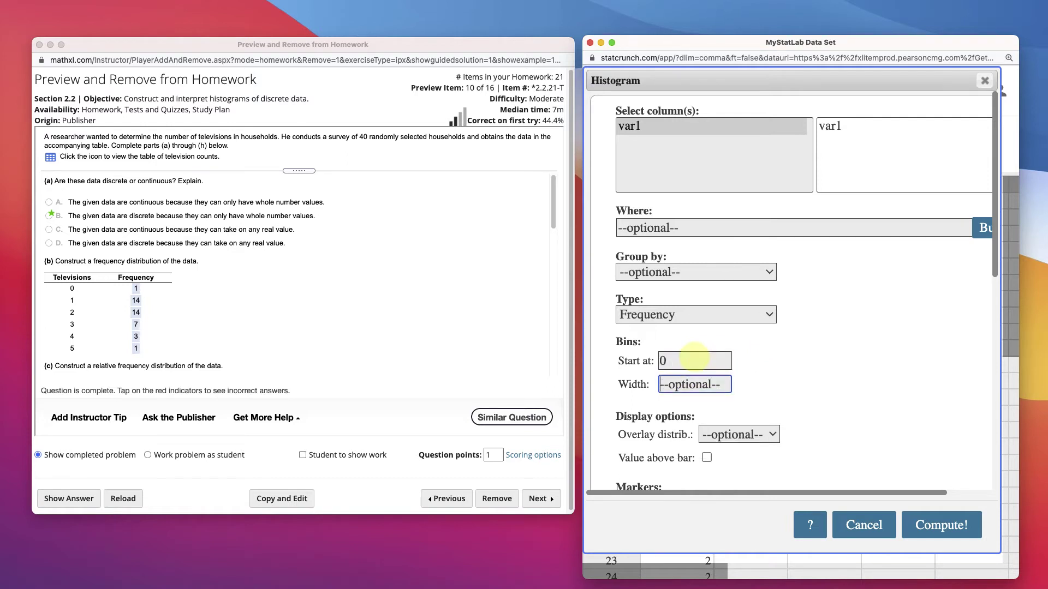
{"action": "type", "text": "`"}
{"action": "key", "text": "BackSpace"}
{"action": "type", "text": "1"}
{"action": "left_click", "coordinate": [800, 368]}
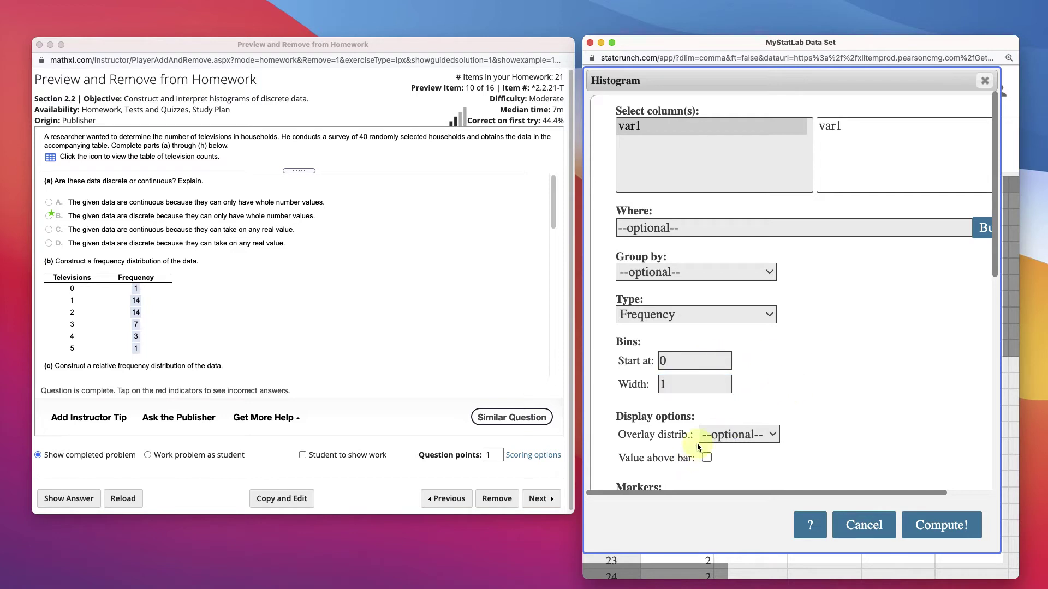
{"action": "scroll", "coordinate": [766, 367], "scroll_direction": "down", "scroll_amount": 2}
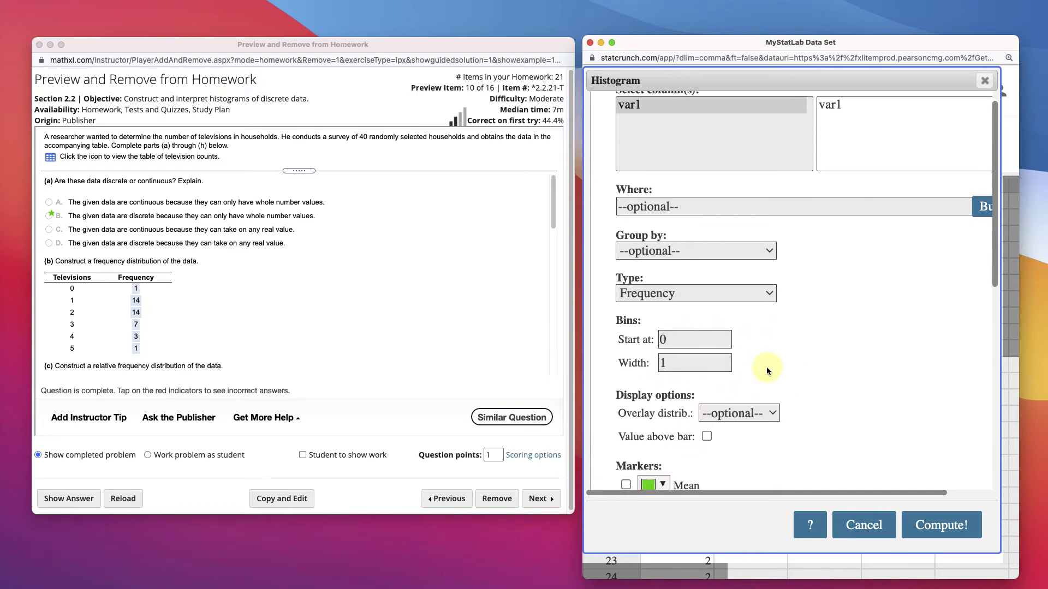
{"action": "left_click", "coordinate": [706, 399]}
{"action": "scroll", "coordinate": [735, 404], "scroll_direction": "down", "scroll_amount": 10}
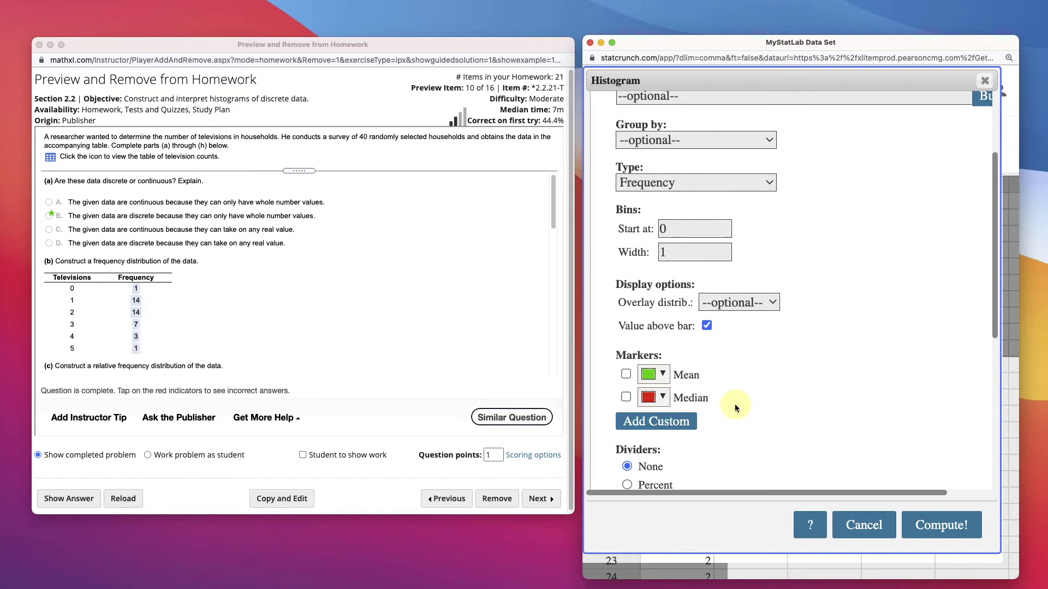
Step: Compute the histogram, position its window, and check bars 1, 14, 14, 7, 3, 1
{"action": "left_click", "coordinate": [943, 523]}
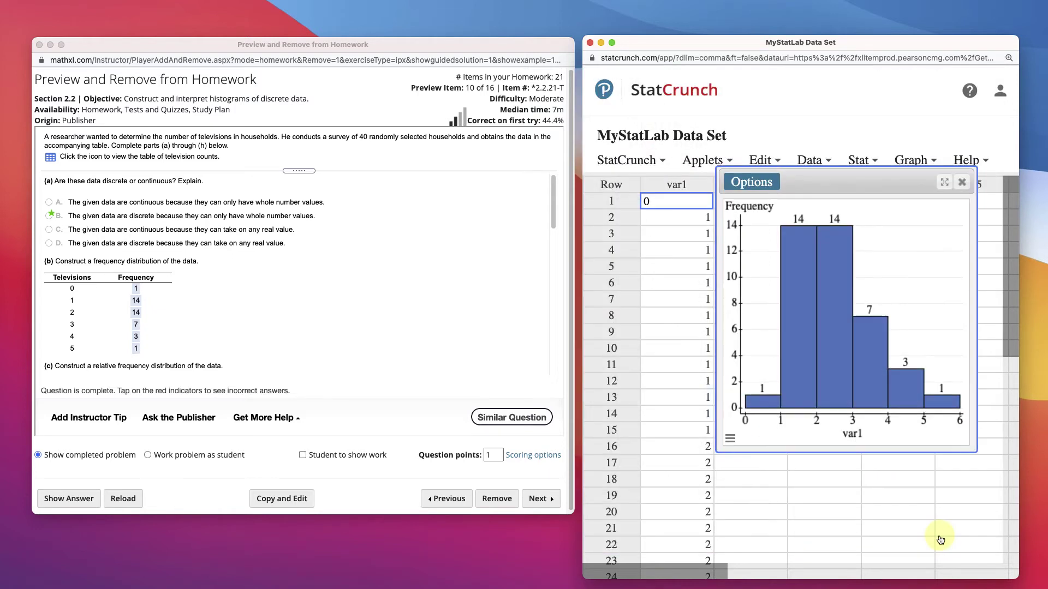
{"action": "left_click_drag", "start_coordinate": [882, 187], "coordinate": [852, 235]}
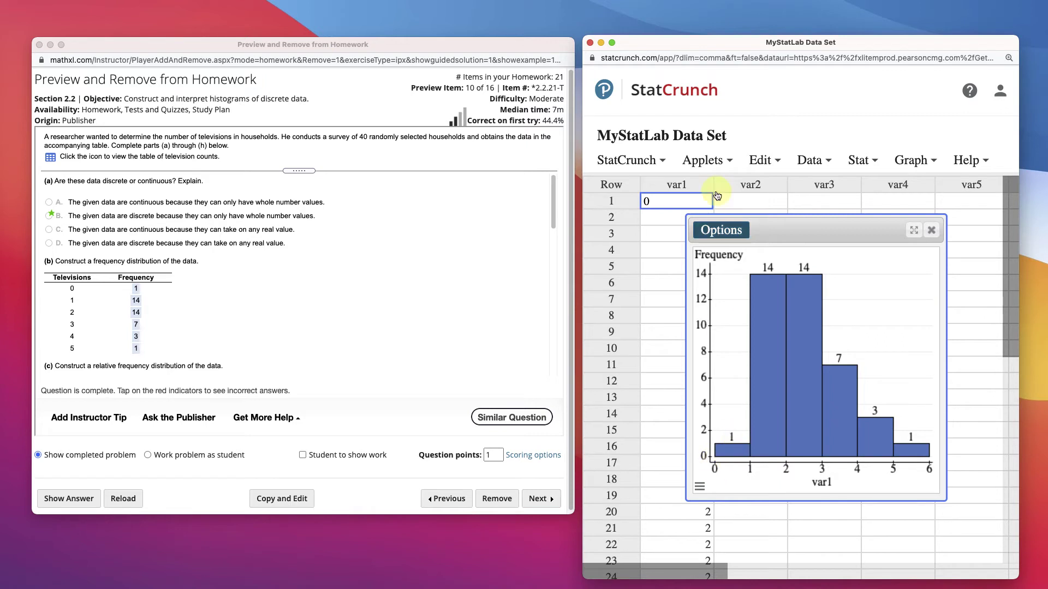
{"action": "left_click_drag", "start_coordinate": [787, 227], "coordinate": [821, 201]}
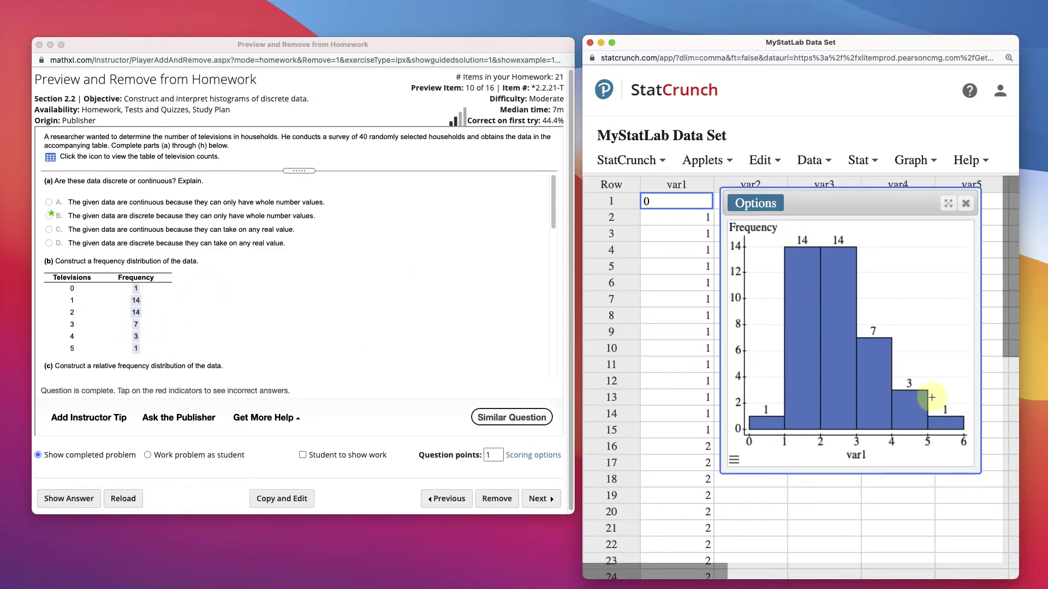
{"action": "mouse_move", "coordinate": [793, 264]}
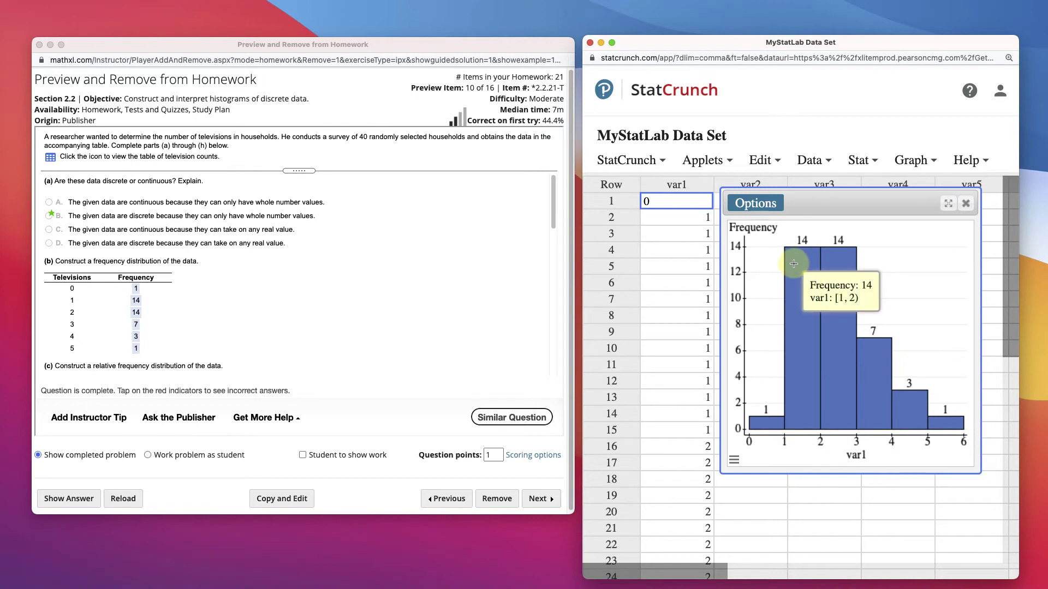
{"action": "mouse_move", "coordinate": [840, 264]}
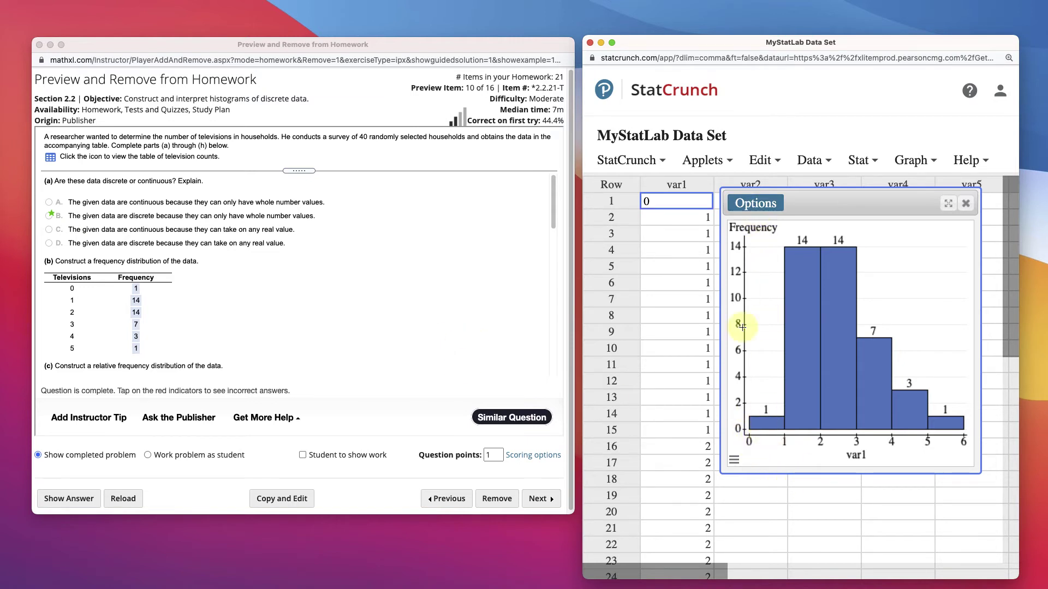
{"action": "left_click", "coordinate": [733, 461]}
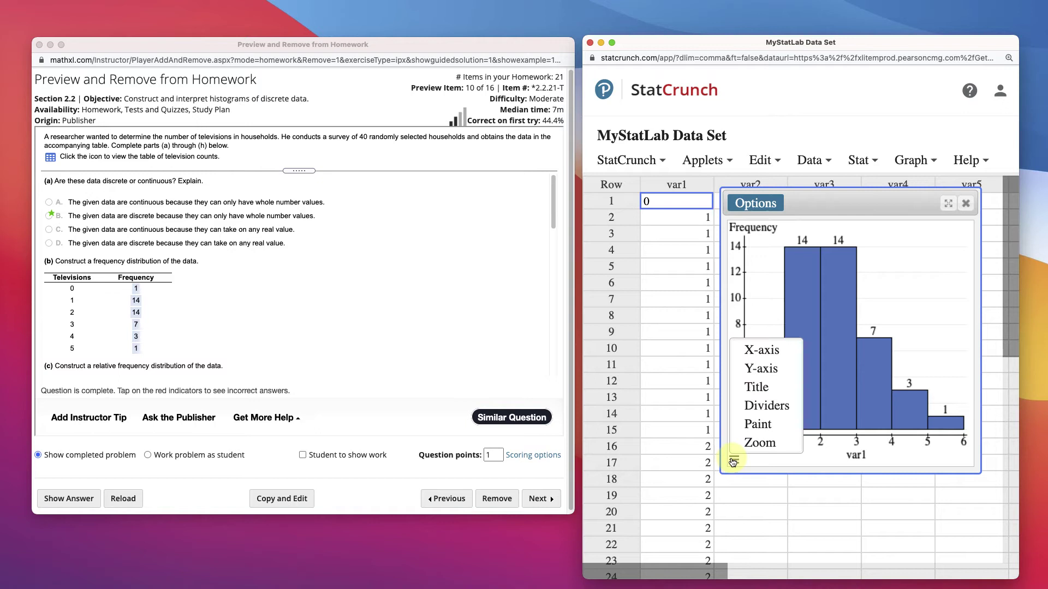
Step: Redraw the histogram with bins starting at -0.5, centring bars on 0 through 5
{"action": "left_click", "coordinate": [756, 204]}
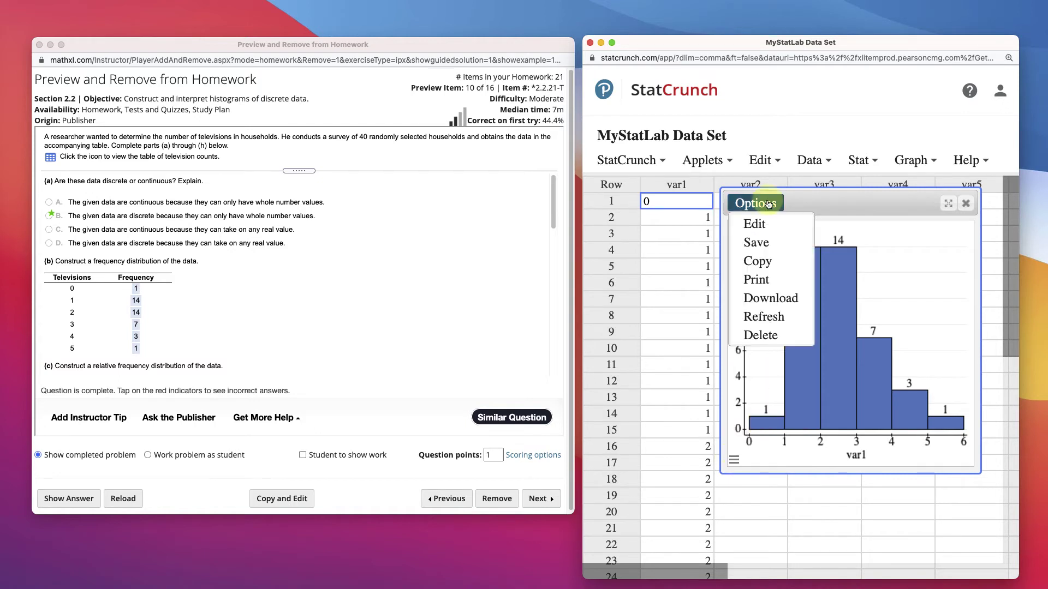
{"action": "left_click", "coordinate": [765, 227]}
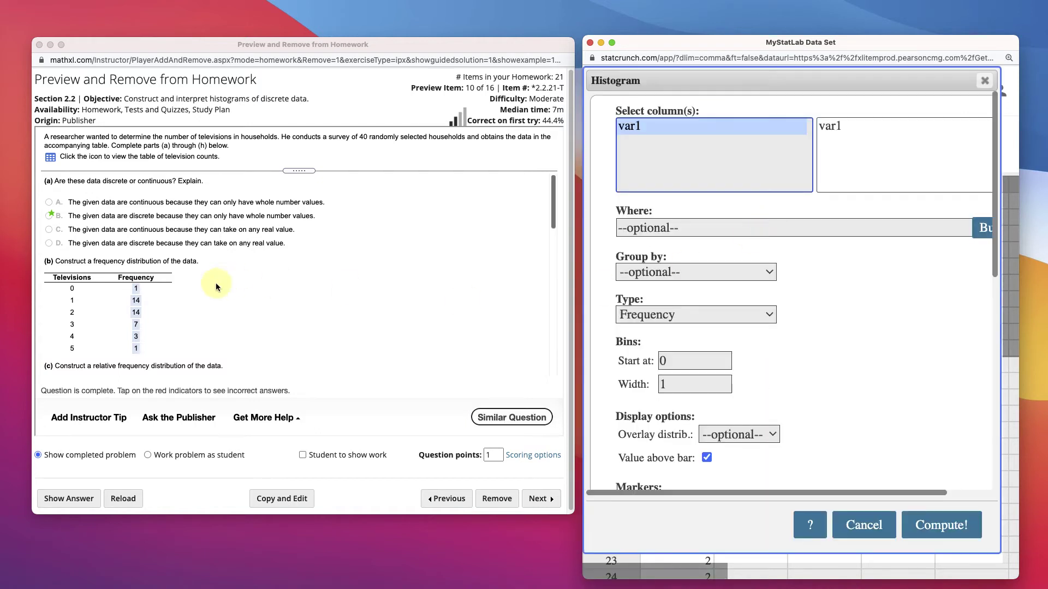
{"action": "left_click", "coordinate": [671, 361]}
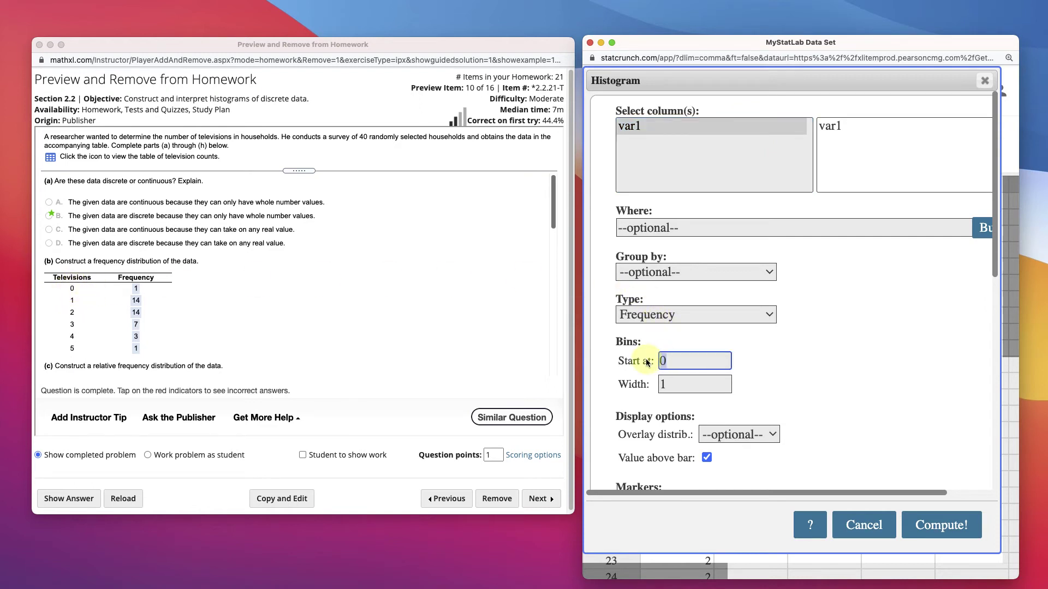
{"action": "type", "text": "-0.5"}
{"action": "key", "text": "Tab"}
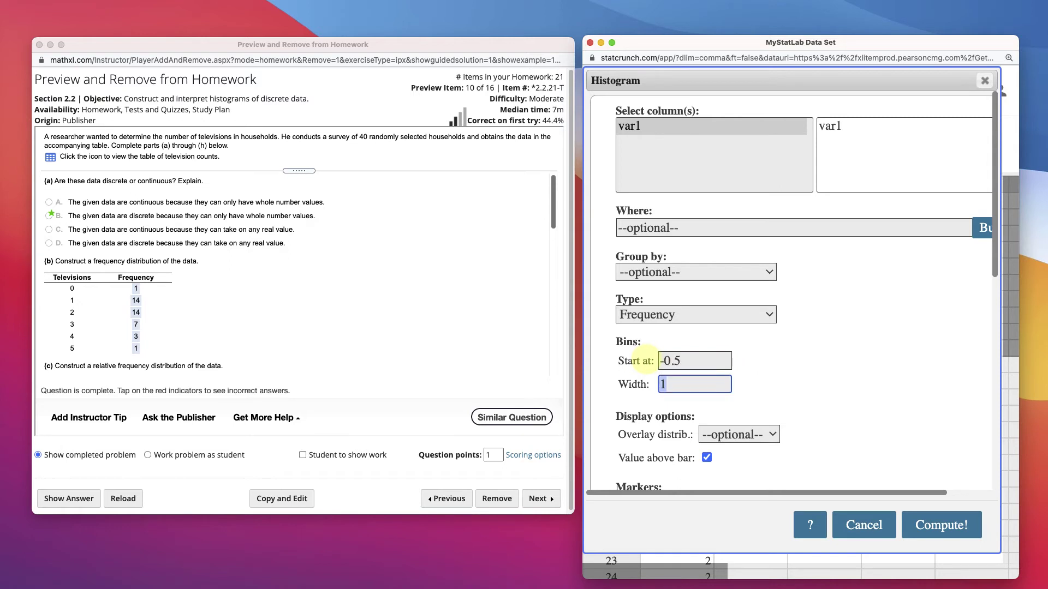
{"action": "left_click", "coordinate": [943, 527]}
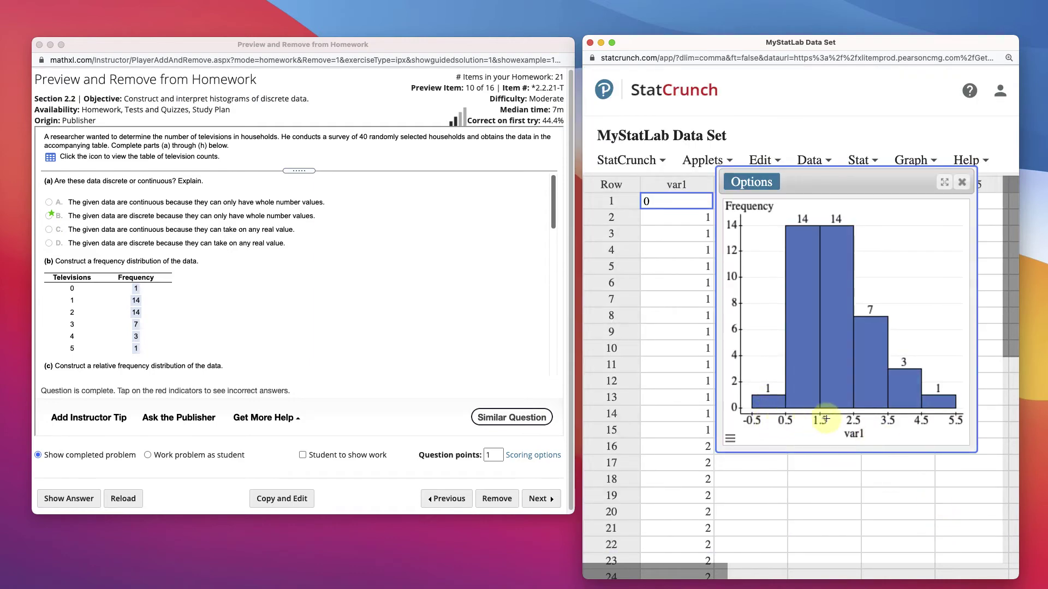
Step: Give the X-axis custom tick marks at 0 to 5, centred under each bar
{"action": "left_click", "coordinate": [730, 437]}
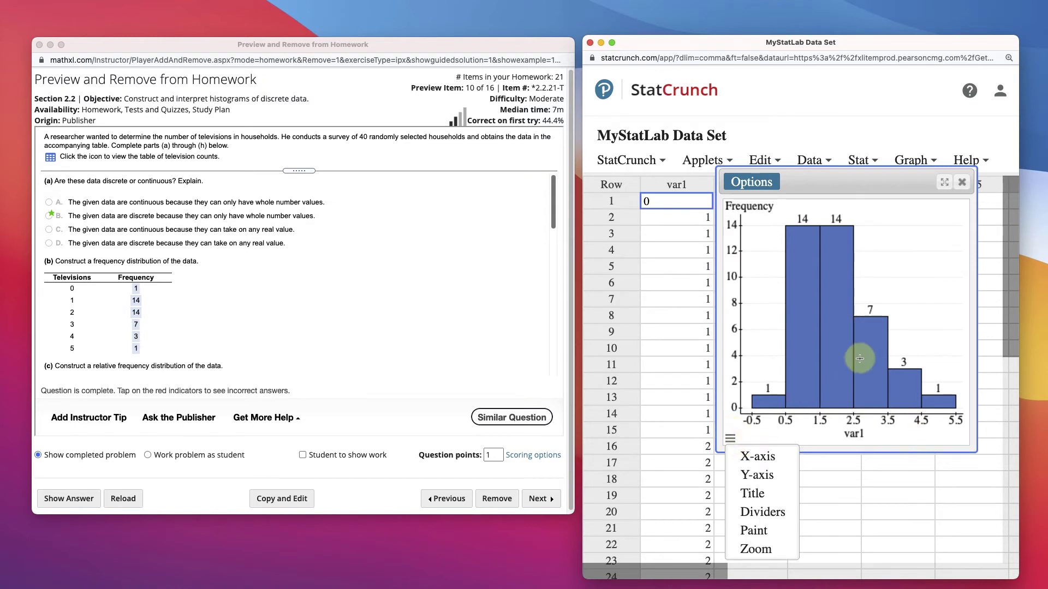
{"action": "left_click", "coordinate": [748, 457]}
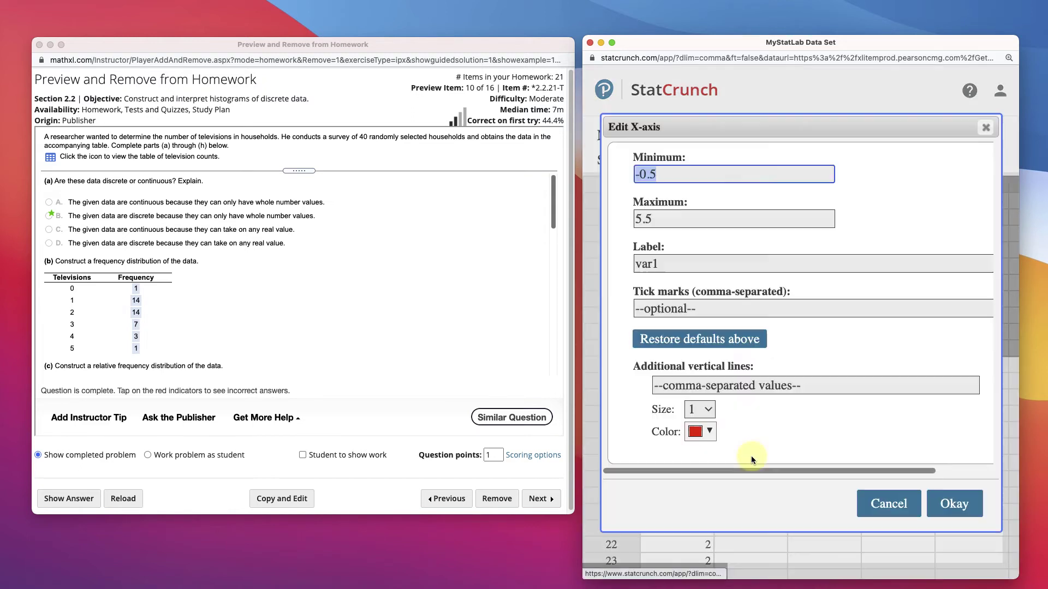
{"action": "left_click", "coordinate": [656, 304]}
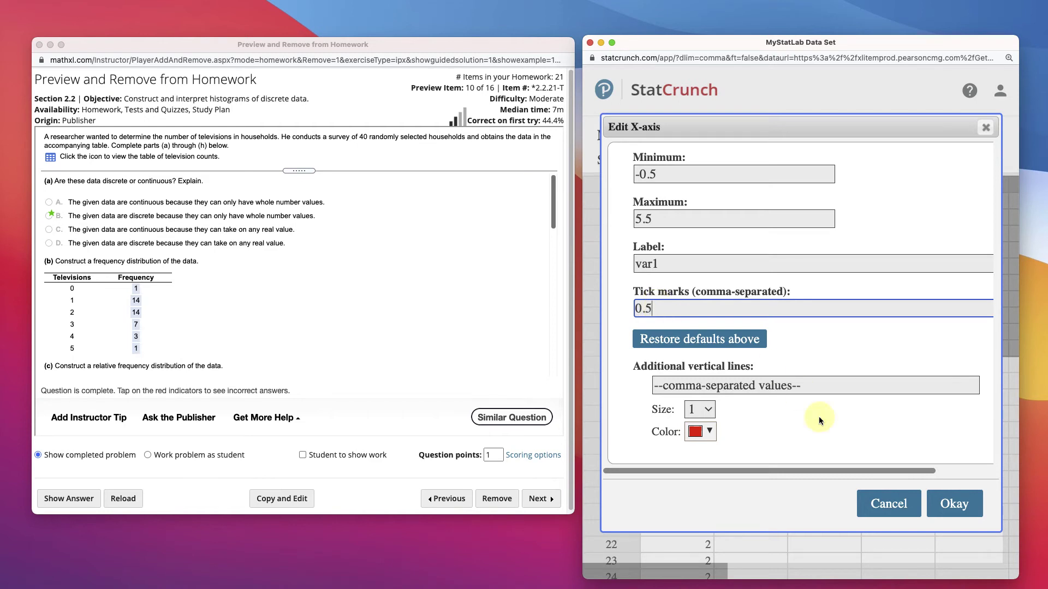
{"action": "left_click", "coordinate": [928, 502]}
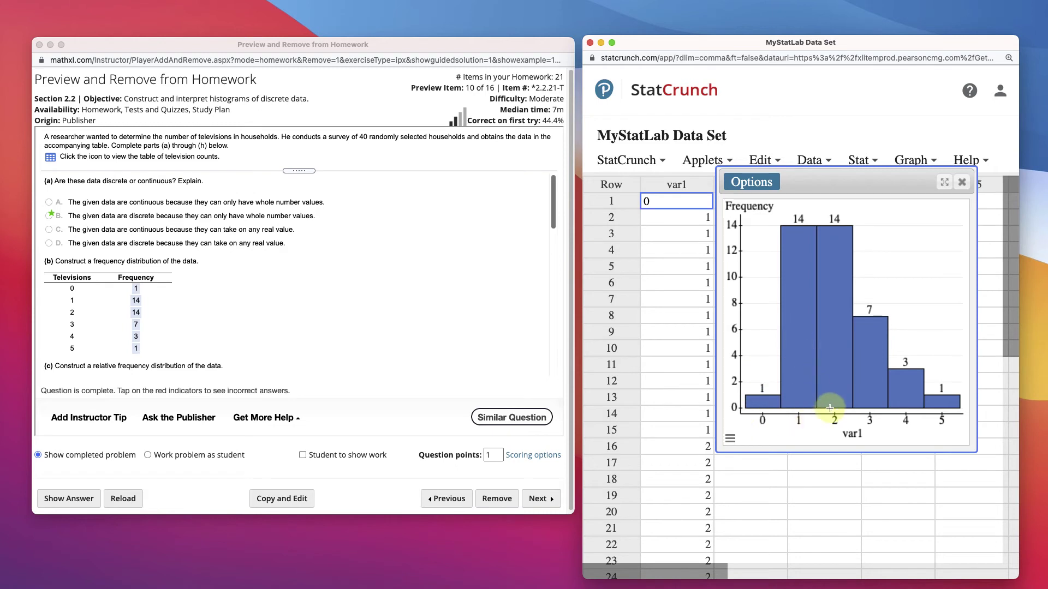
Step: Change the bin start from -0.5 back to 0 and recompute the histogram
{"action": "left_click", "coordinate": [757, 189]}
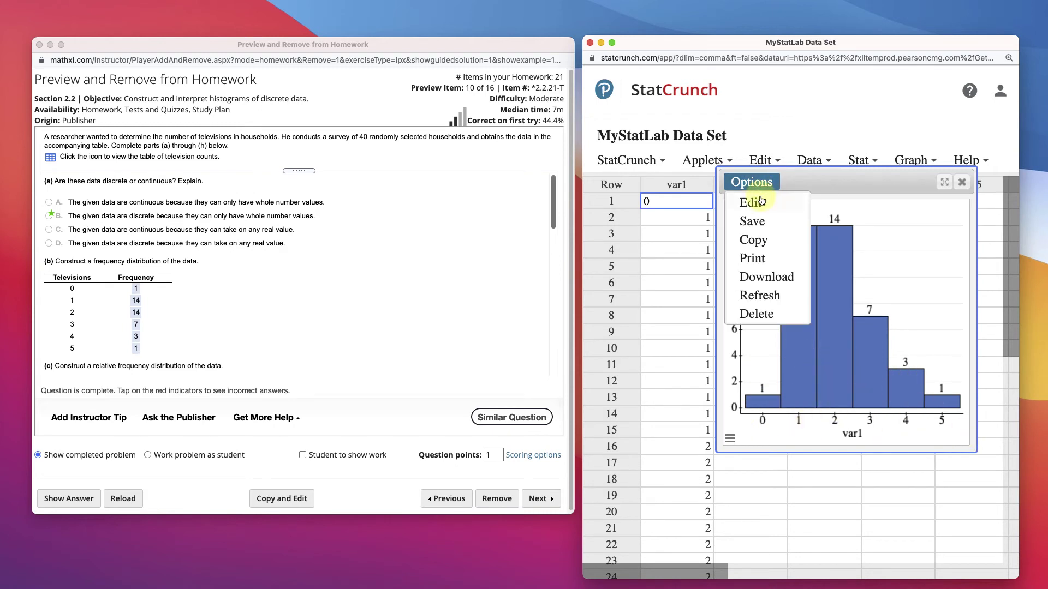
{"action": "left_click", "coordinate": [759, 202]}
{"action": "left_click_drag", "start_coordinate": [685, 335], "coordinate": [645, 335]}
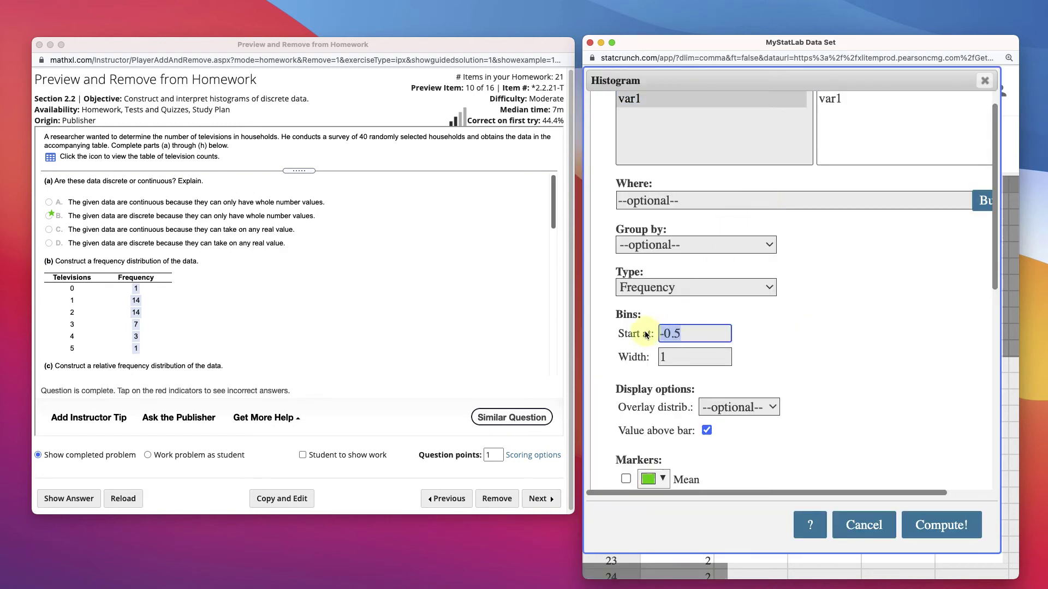
{"action": "type", "text": "0"}
{"action": "left_click", "coordinate": [690, 357]}
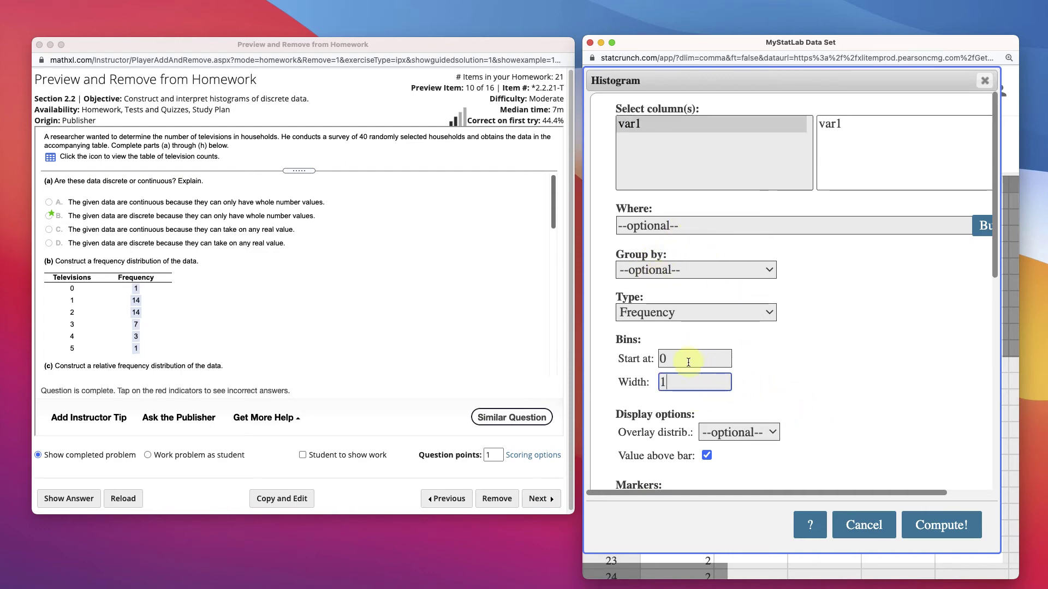
{"action": "left_click", "coordinate": [942, 525]}
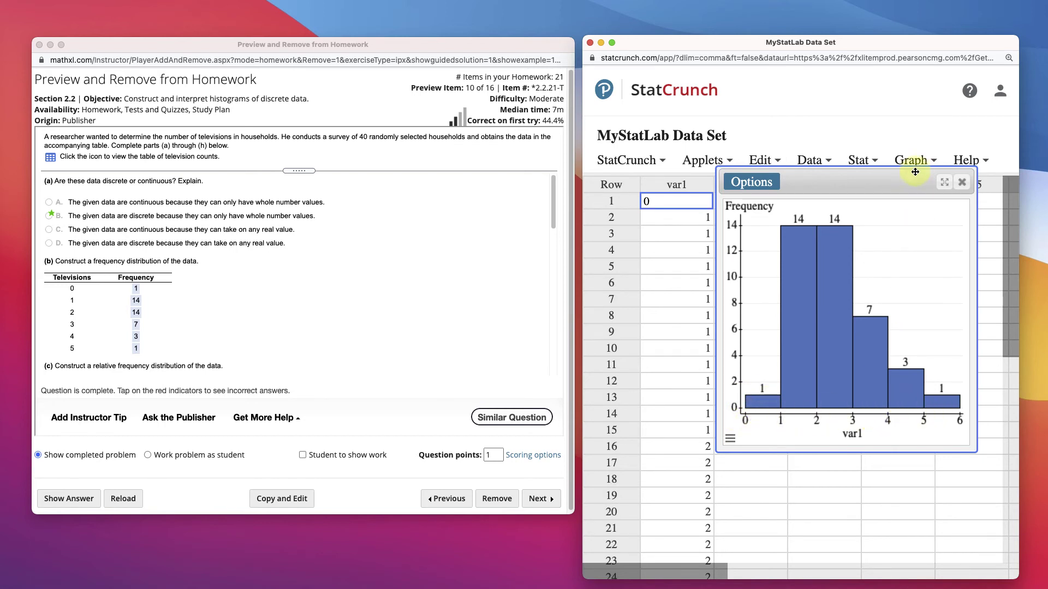
Step: Switch the histogram type to Relative Frequency, giving bars 0.03, 0.35, 0.35, 0.17, 0.07, 0.03
{"action": "left_click_drag", "start_coordinate": [862, 187], "coordinate": [879, 204]}
{"action": "scroll", "coordinate": [304, 260], "scroll_direction": "down", "scroll_amount": 5}
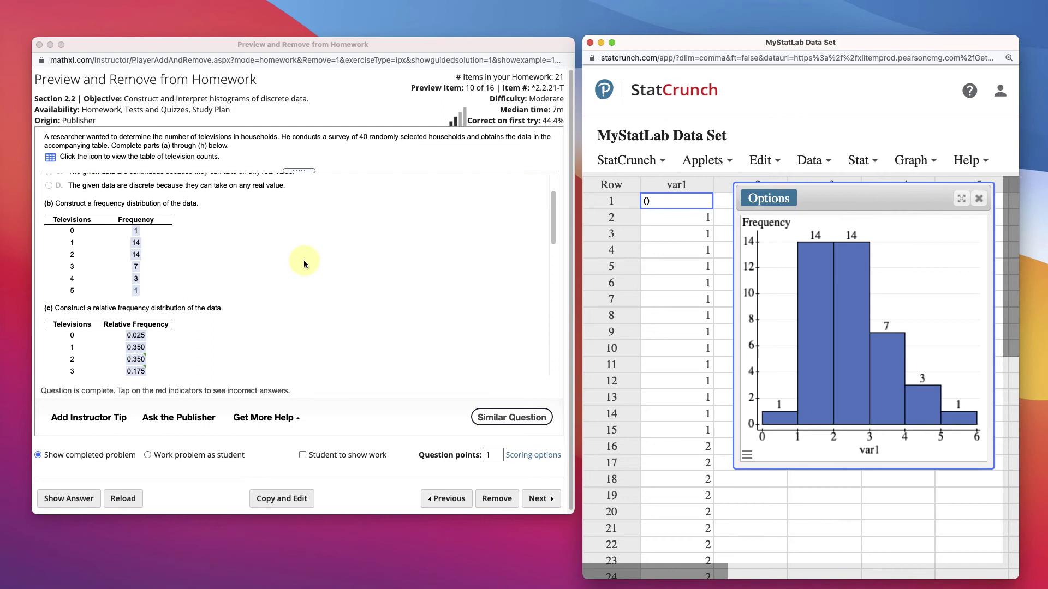
{"action": "left_click", "coordinate": [771, 203]}
{"action": "left_click", "coordinate": [775, 220]}
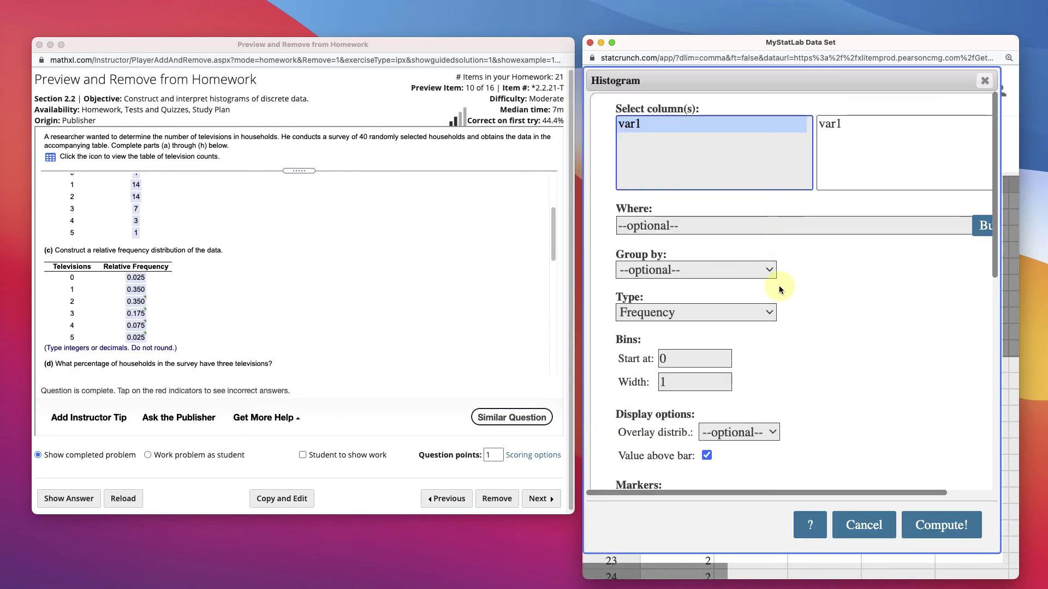
{"action": "left_click", "coordinate": [677, 309]}
{"action": "left_click", "coordinate": [674, 334]}
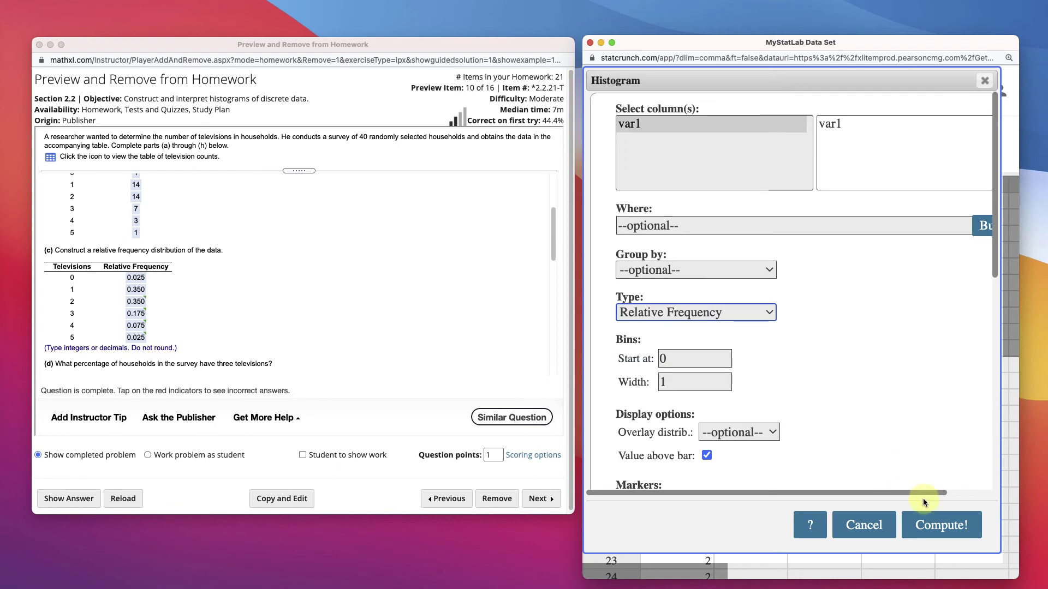
{"action": "left_click", "coordinate": [933, 525]}
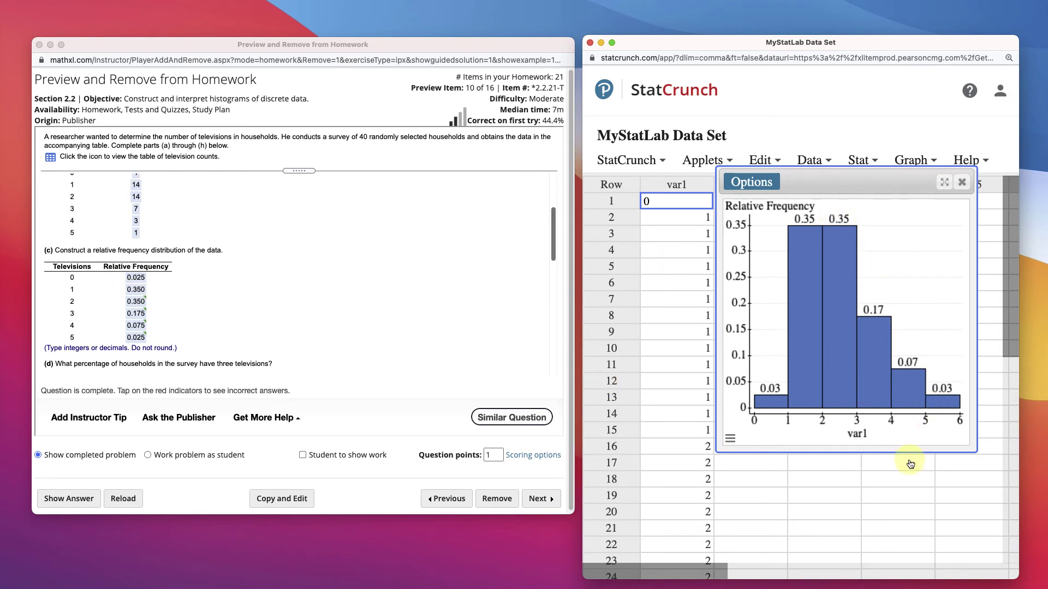
{"action": "mouse_move", "coordinate": [805, 246]}
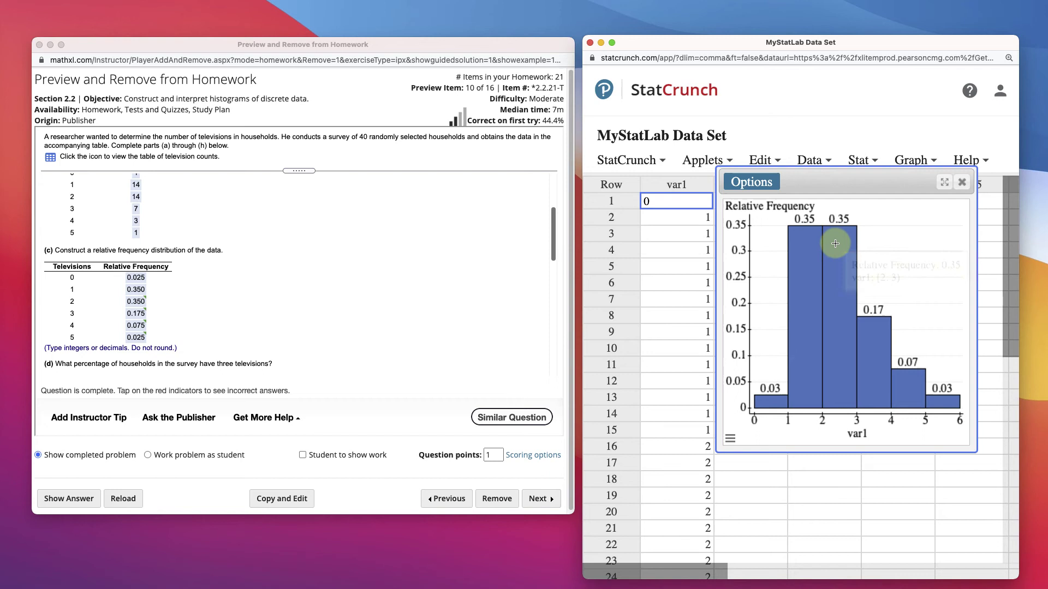
{"action": "mouse_move", "coordinate": [869, 337]}
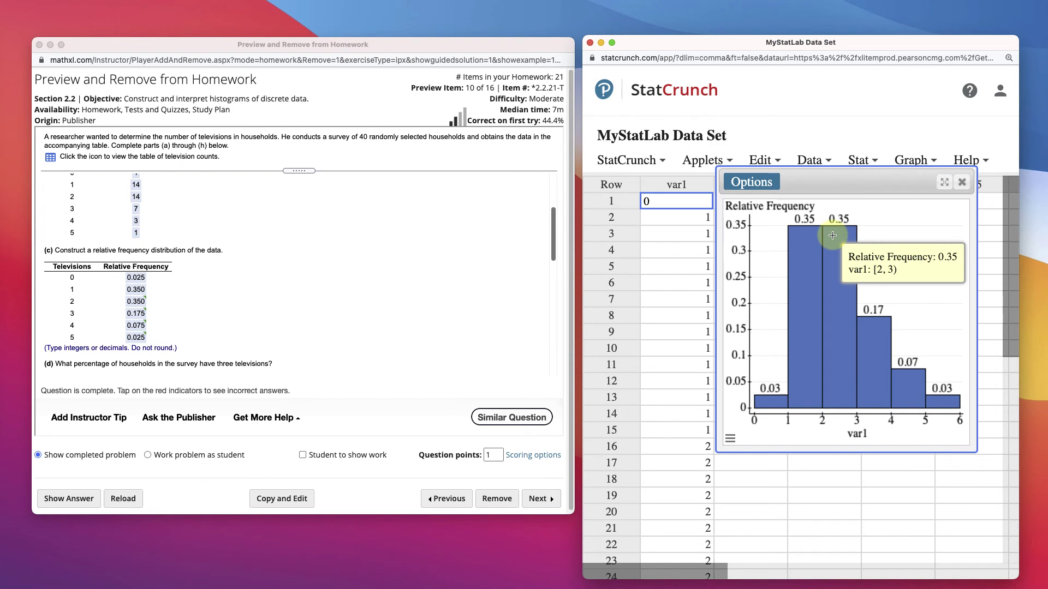
{"action": "mouse_move", "coordinate": [885, 356]}
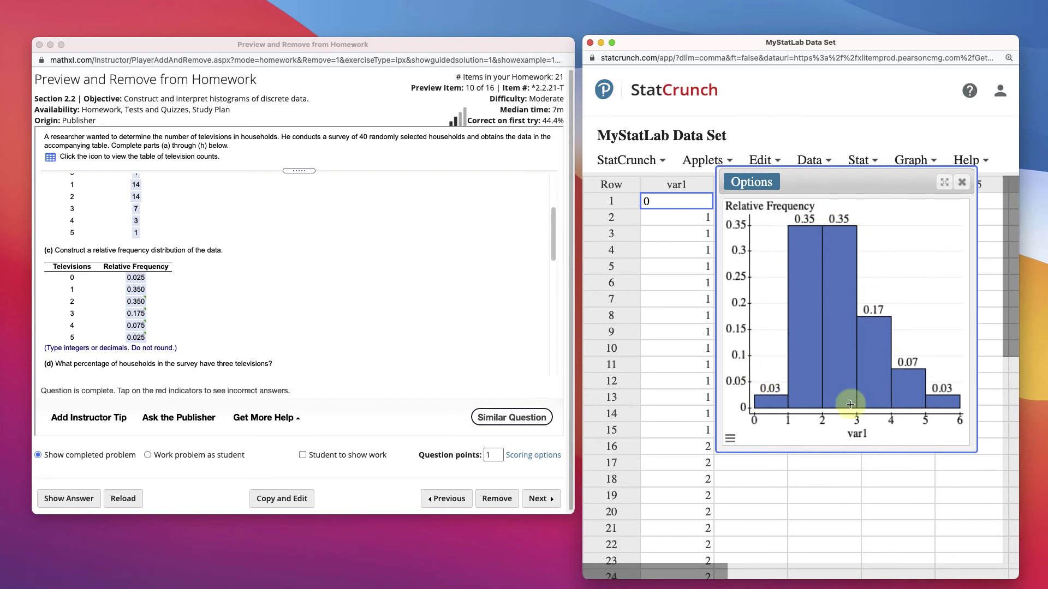
{"action": "scroll", "coordinate": [325, 230], "scroll_direction": "down", "scroll_amount": 1}
{"action": "scroll", "coordinate": [324, 232], "scroll_direction": "down", "scroll_amount": 4}
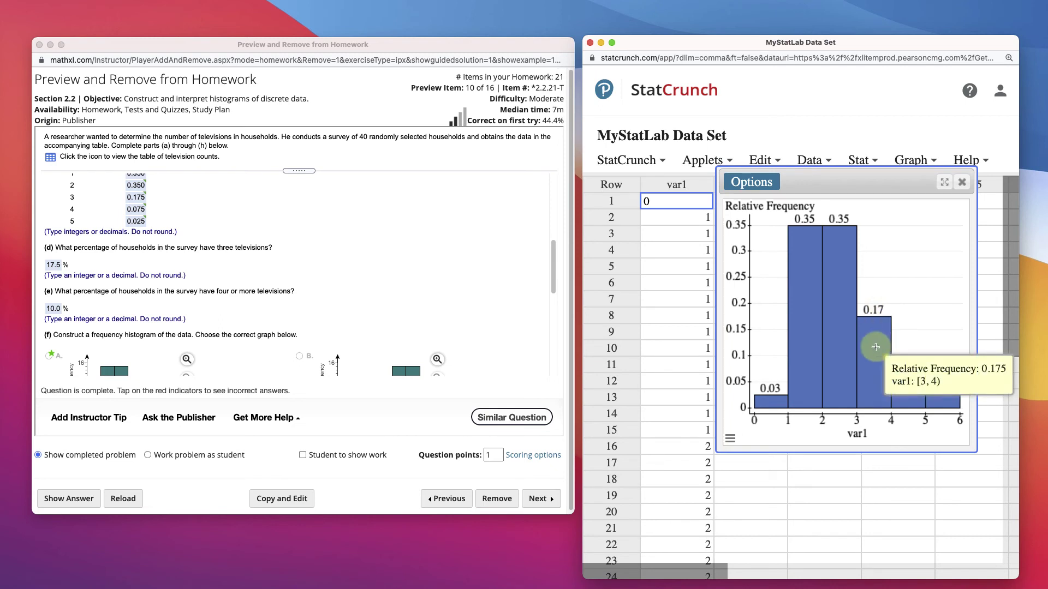
{"action": "mouse_move", "coordinate": [897, 396]}
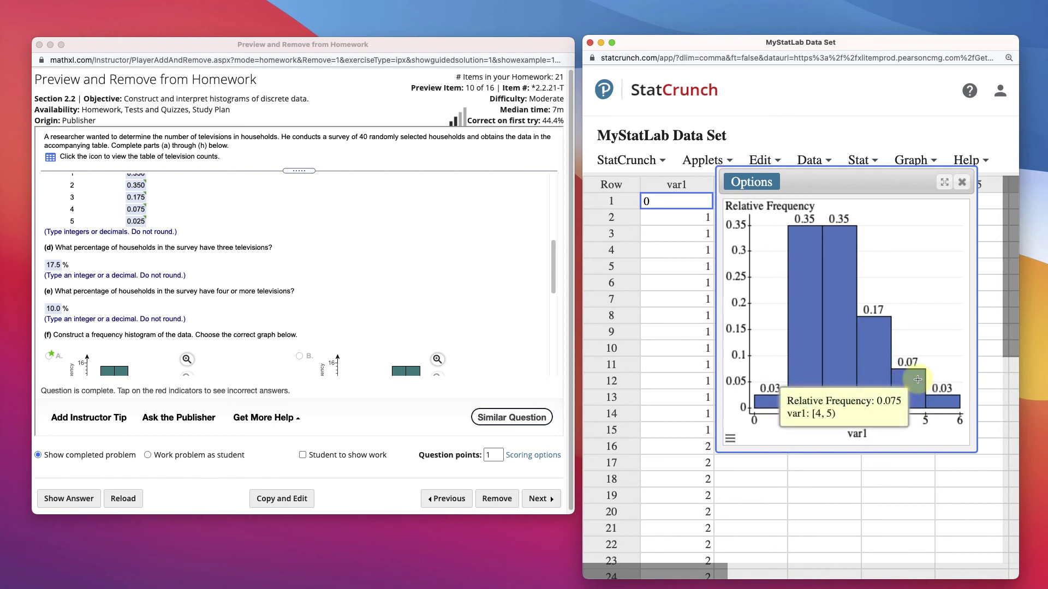
{"action": "mouse_move", "coordinate": [952, 405]}
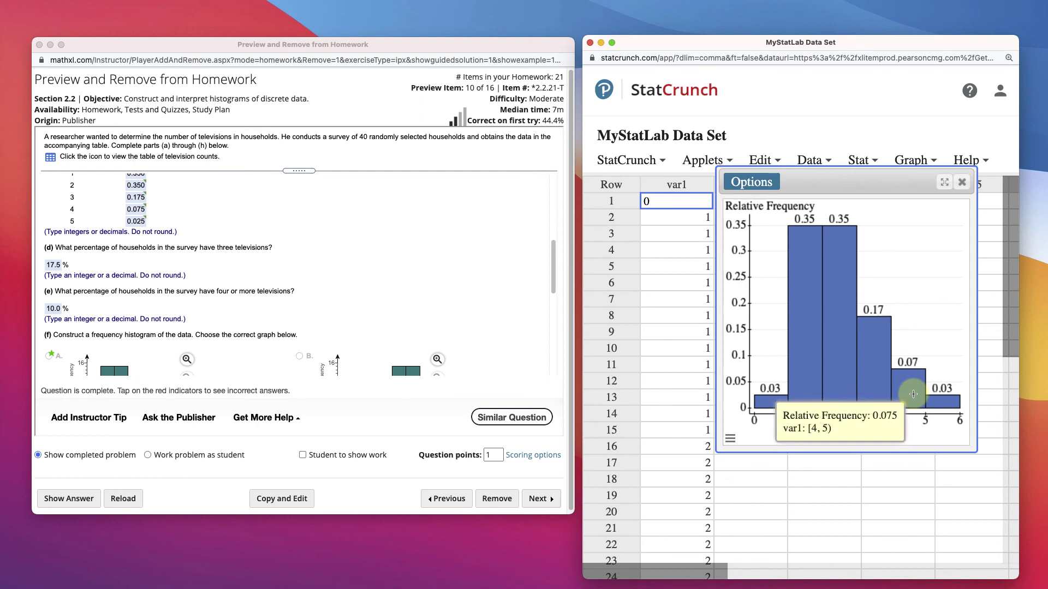
{"action": "scroll", "coordinate": [61, 316], "scroll_direction": "down", "scroll_amount": 4}
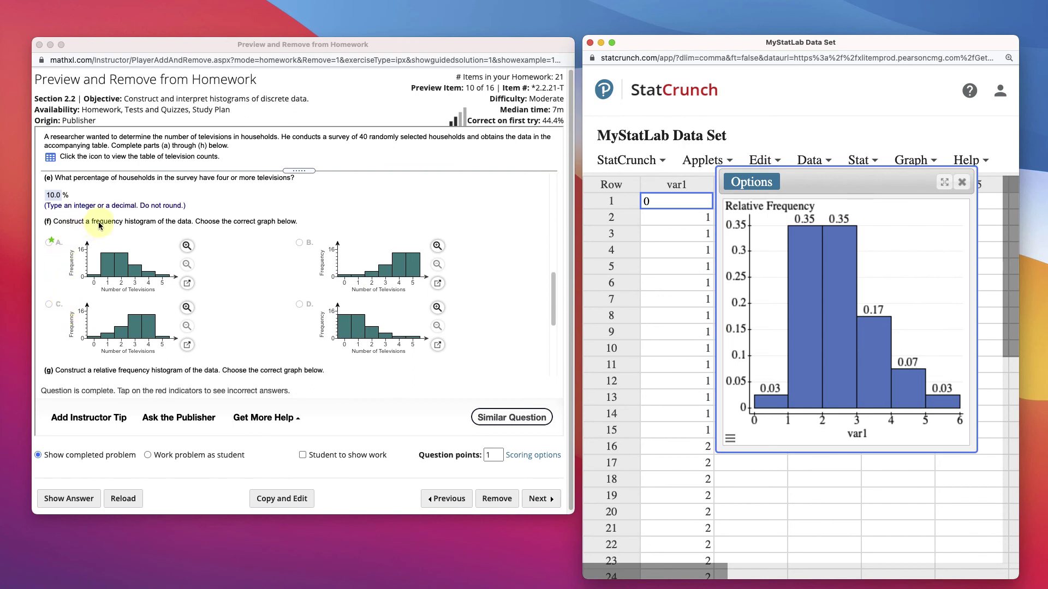
Step: Set the histogram type back to Frequency, restoring bars 1, 14, 14, 7, 3, 1
{"action": "left_click", "coordinate": [752, 182]}
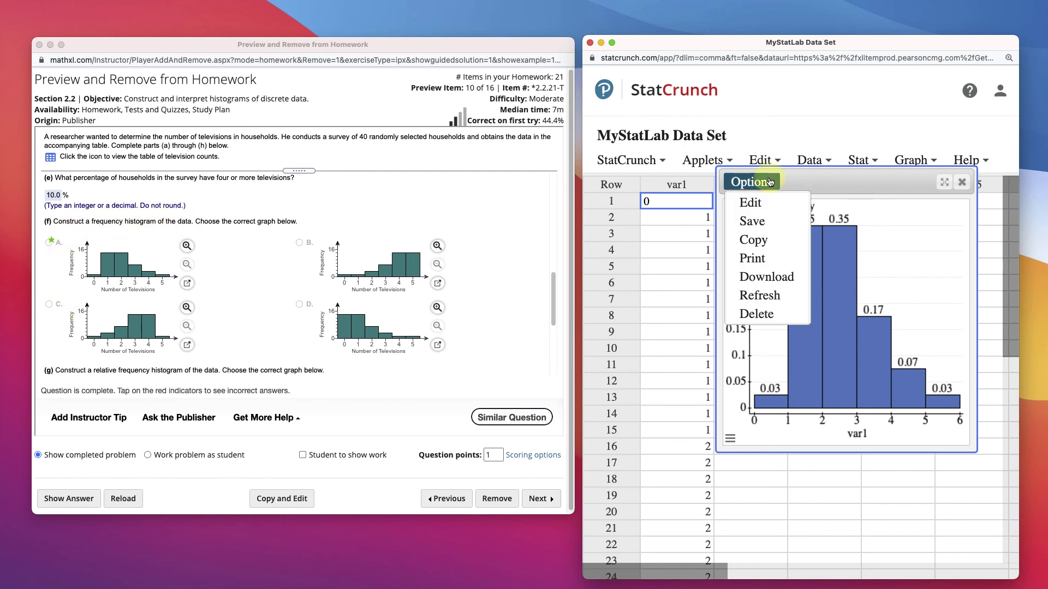
{"action": "left_click", "coordinate": [752, 204]}
{"action": "left_click", "coordinate": [693, 314]}
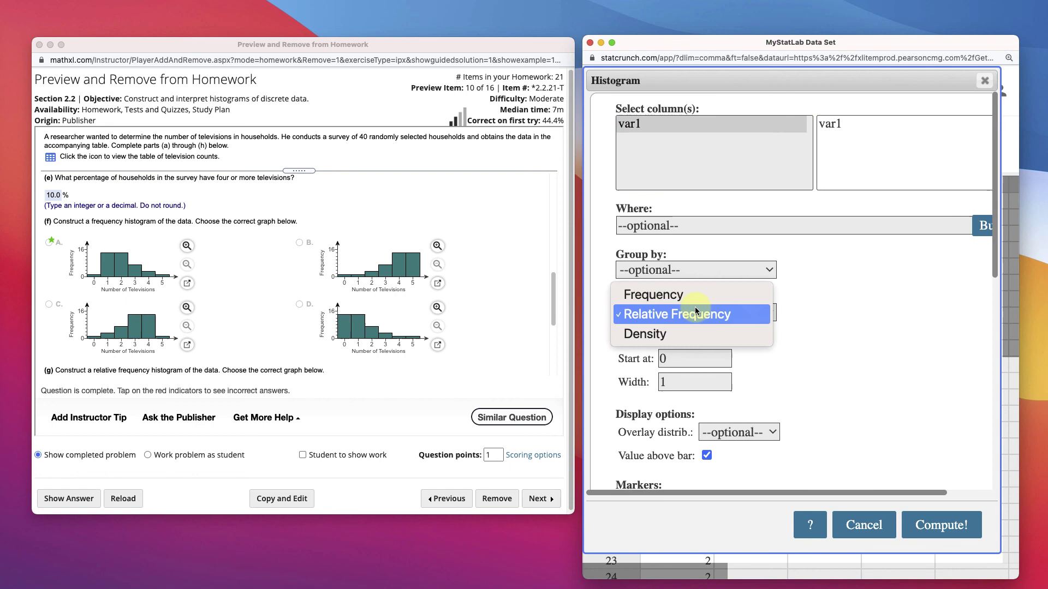
{"action": "left_click", "coordinate": [696, 303]}
{"action": "left_click", "coordinate": [947, 528]}
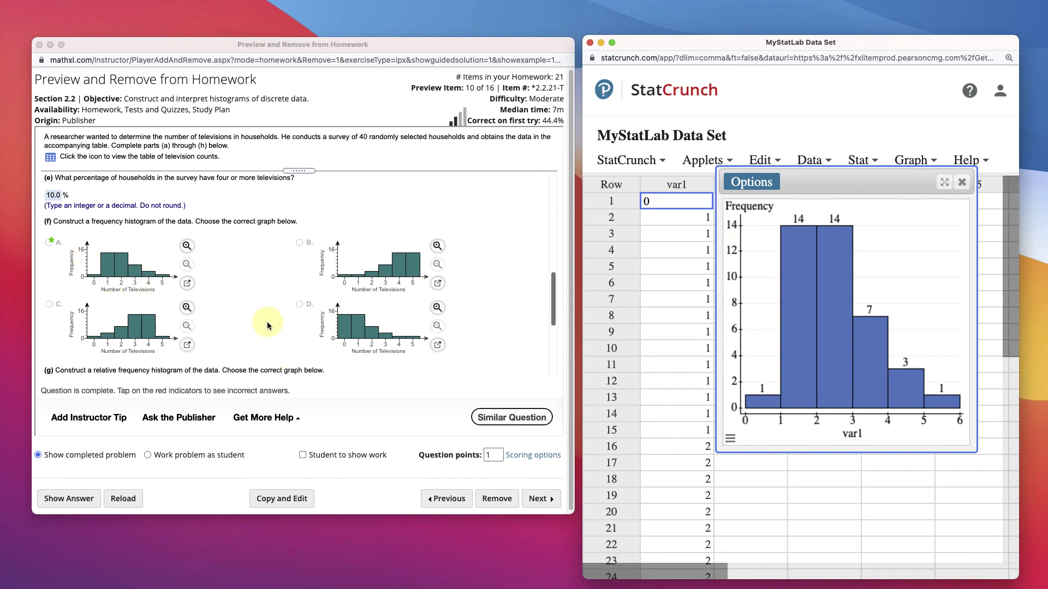
{"action": "scroll", "coordinate": [267, 323], "scroll_direction": "down", "scroll_amount": 3}
{"action": "scroll", "coordinate": [267, 325], "scroll_direction": "down", "scroll_amount": 3}
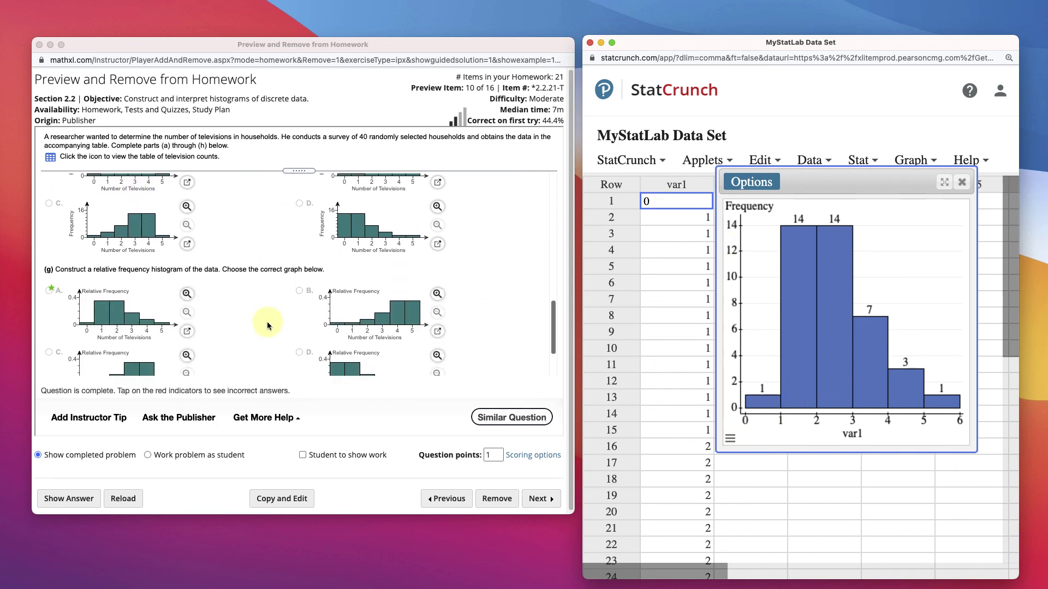
Step: Change the histogram type to Relative Frequency again, bars 0.03, 0.35, 0.35, 0.17, 0.07, 0.03
{"action": "left_click", "coordinate": [751, 182]}
{"action": "left_click", "coordinate": [744, 201]}
{"action": "left_click", "coordinate": [667, 312]}
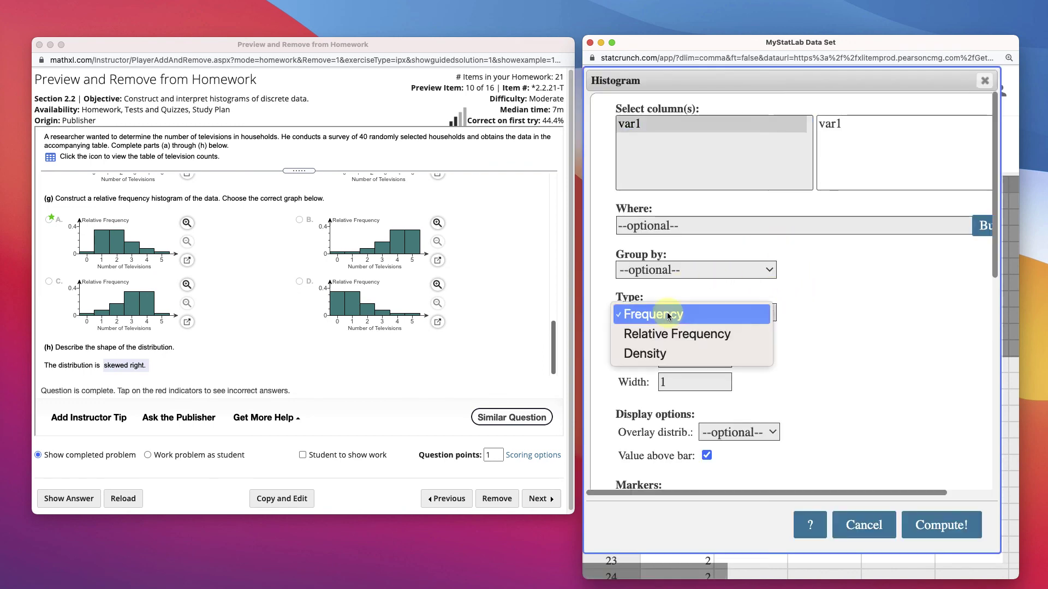
{"action": "left_click", "coordinate": [668, 334]}
{"action": "left_click", "coordinate": [928, 521]}
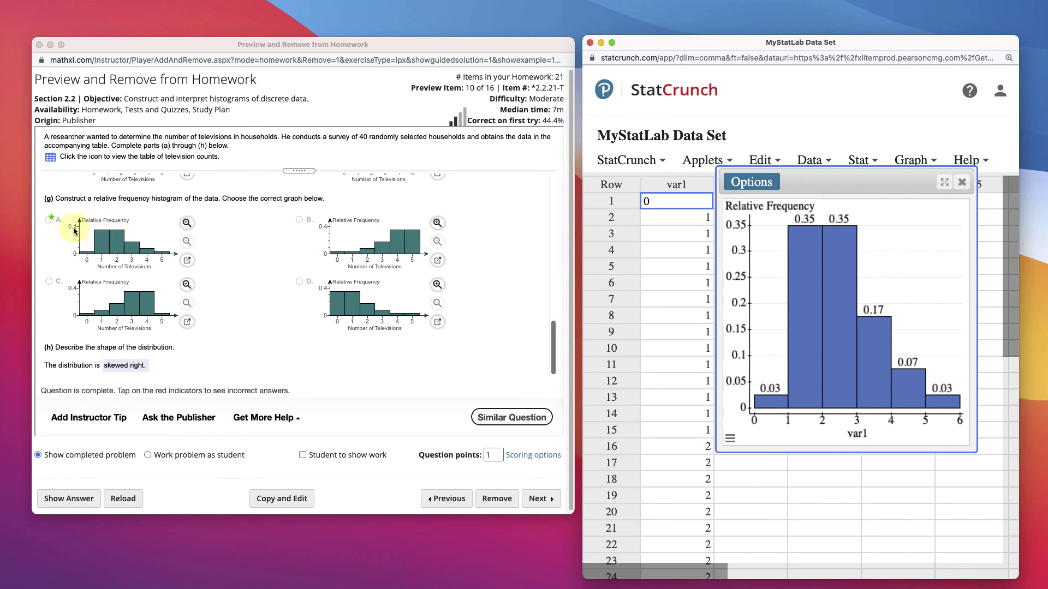
{"action": "scroll", "coordinate": [164, 270], "scroll_direction": "down", "scroll_amount": 1}
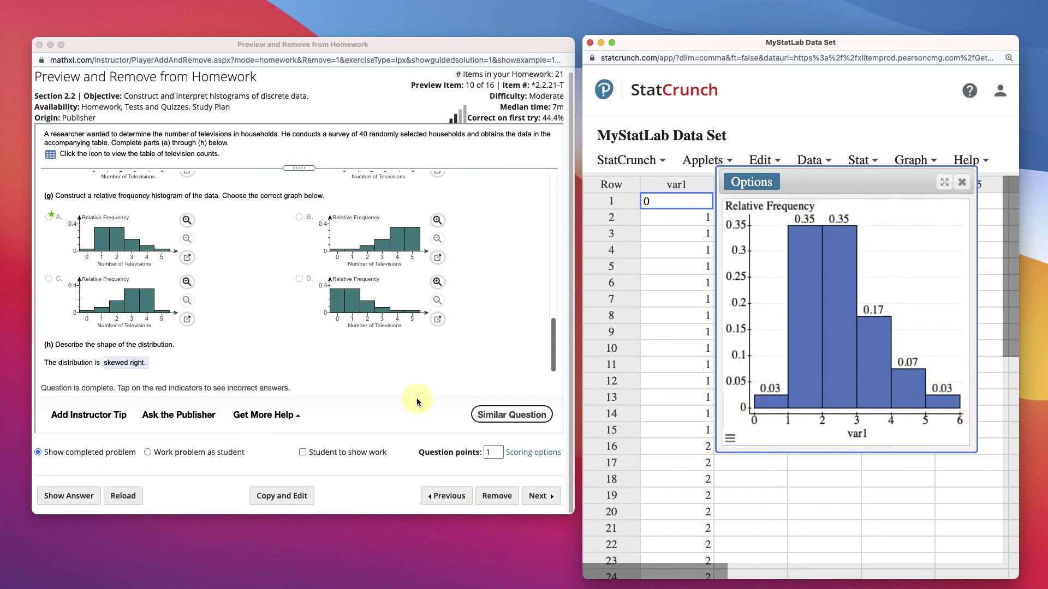
Step: Move the histogram window down and slightly right so the column headers show
{"action": "left_click_drag", "start_coordinate": [892, 184], "coordinate": [903, 221]}
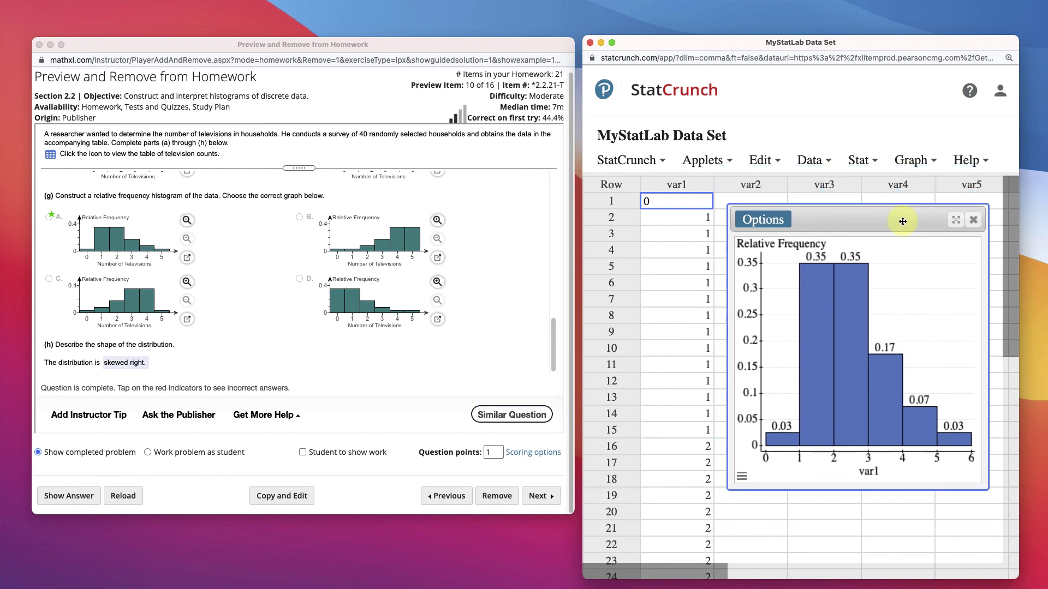